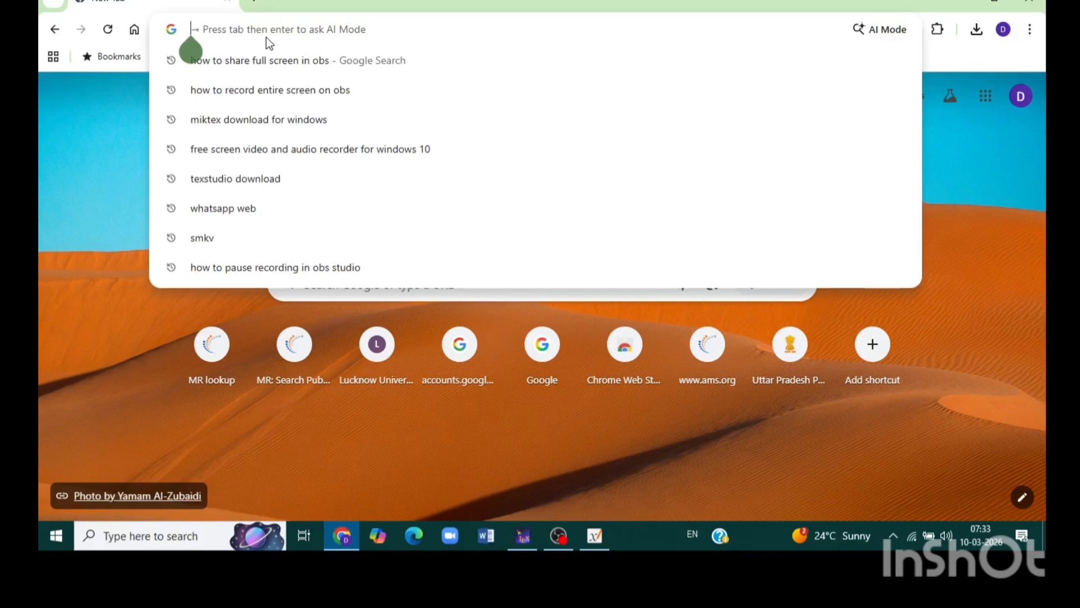
Step: Search the web for "miktex download for windows" and open the Windows installer section of MiKTeX's download page
type("mi")
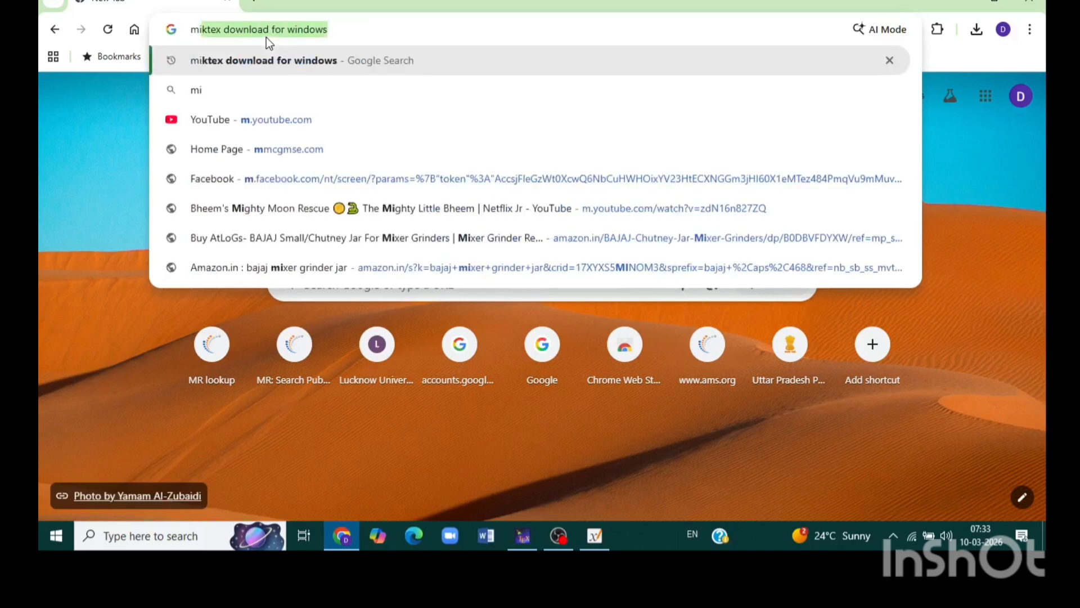
type("ktex")
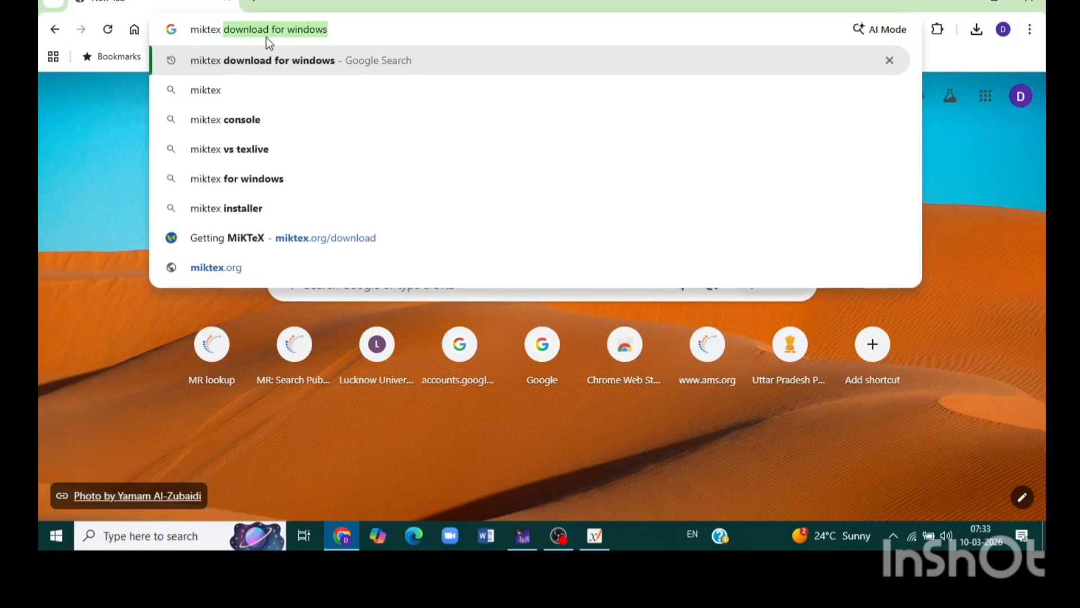
key("Return")
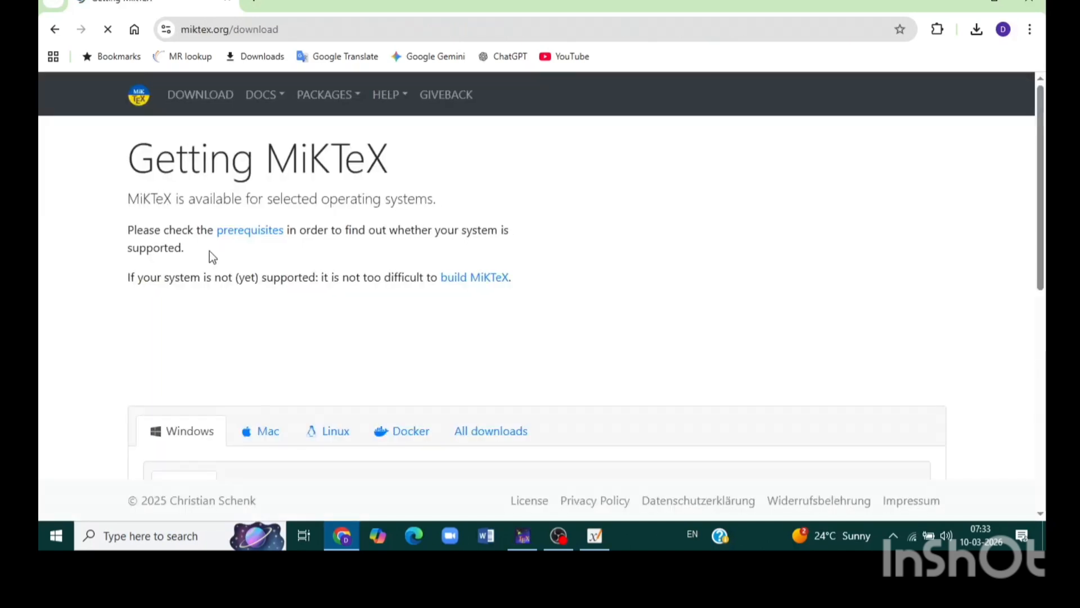
scroll(448, 281, "down", 1)
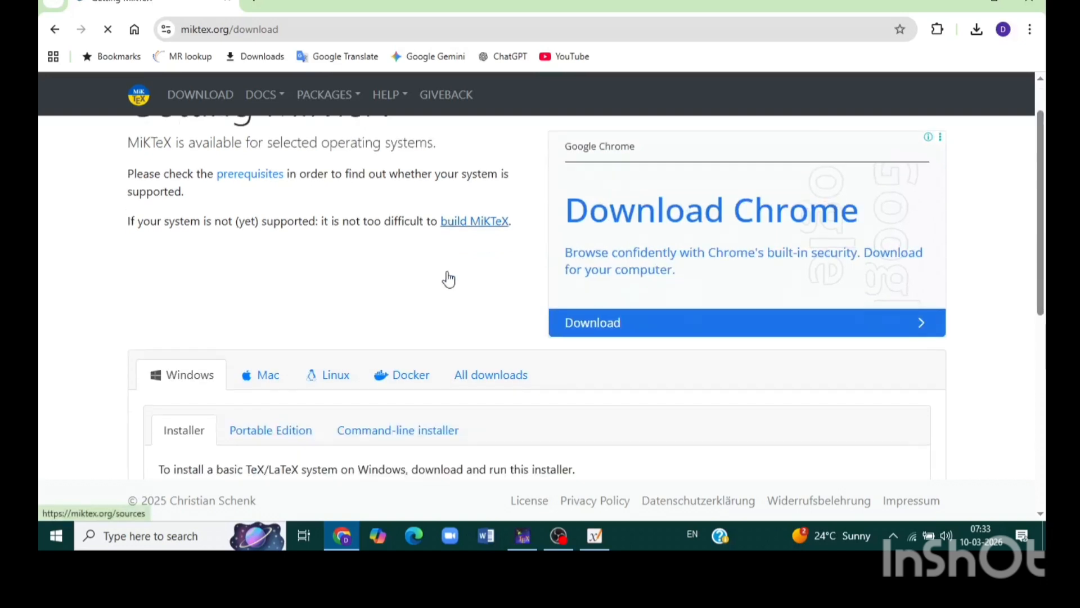
scroll(448, 279, "down", 2)
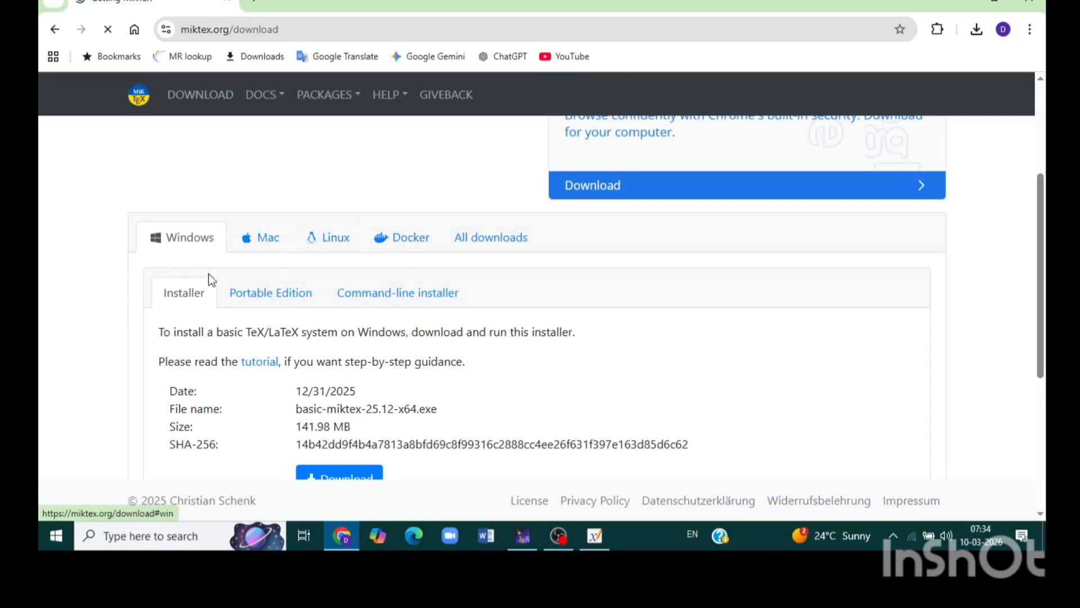
scroll(211, 279, "down", 1)
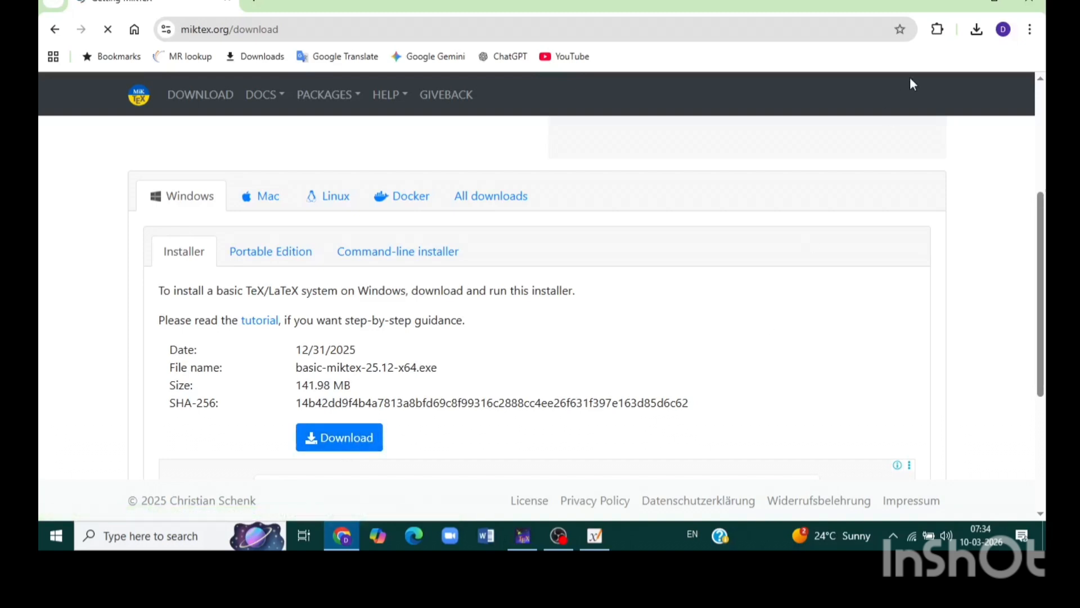
Step: Run the already downloaded basic-miktex-25.12-x64 (1) installer from the Downloads folder and accept the MiKTeX copying conditions
left_click(976, 31)
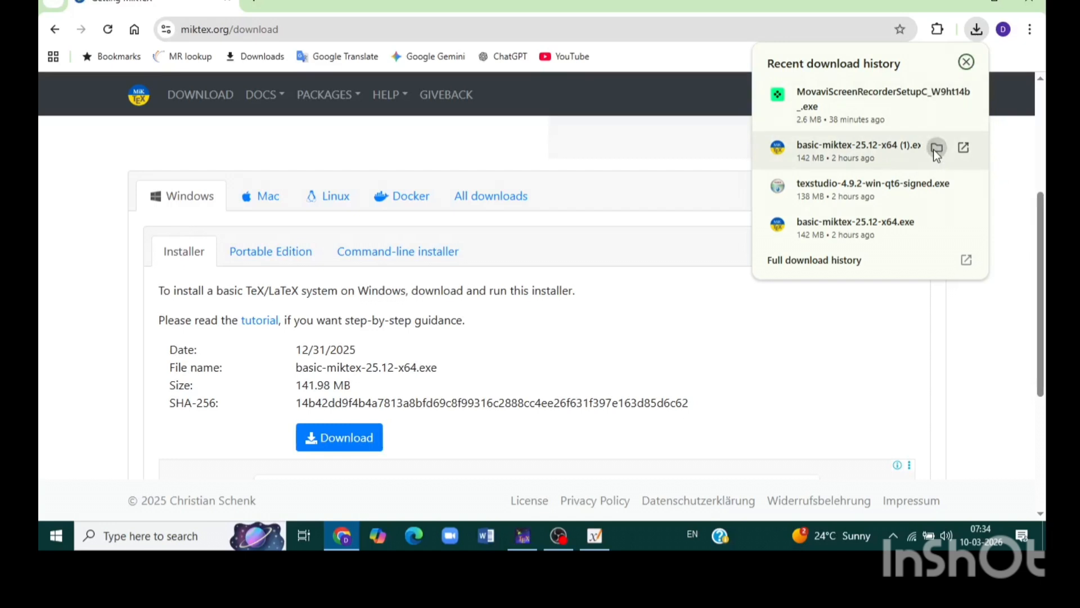
left_click(934, 149)
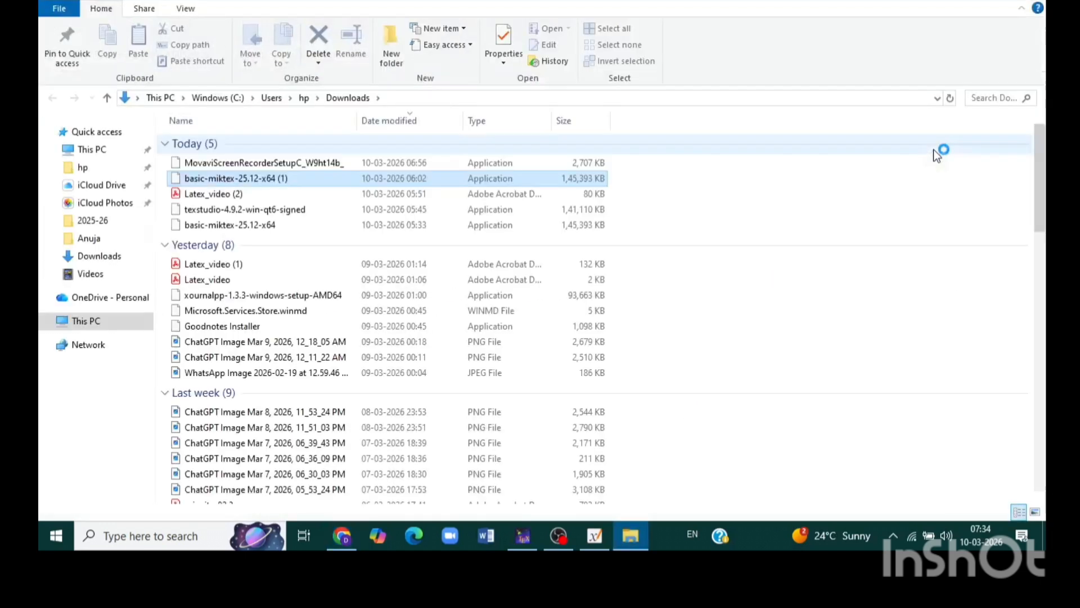
double_click(301, 177)
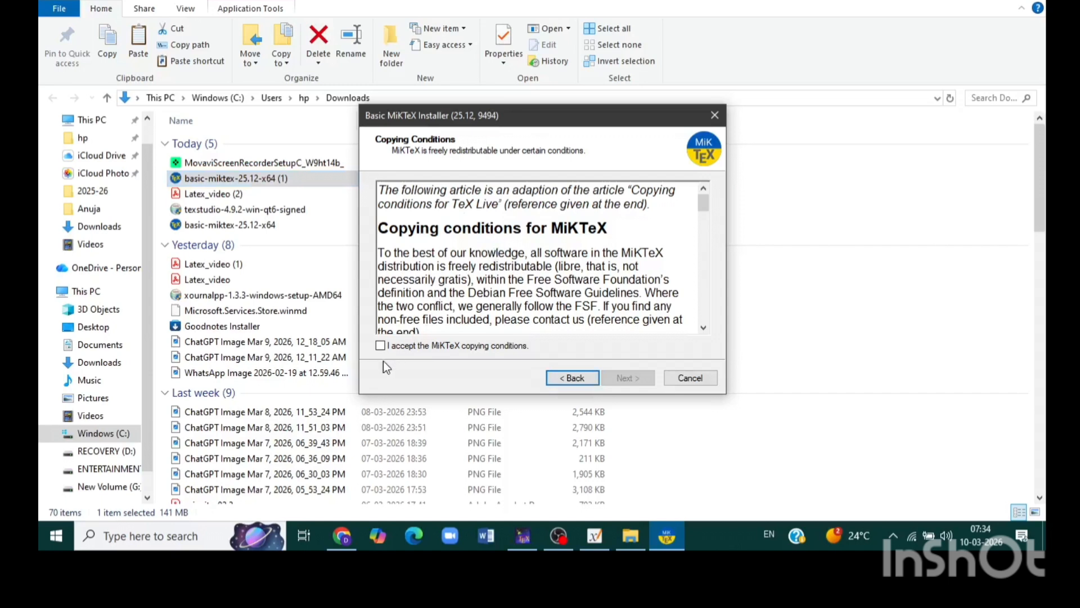
left_click(381, 346)
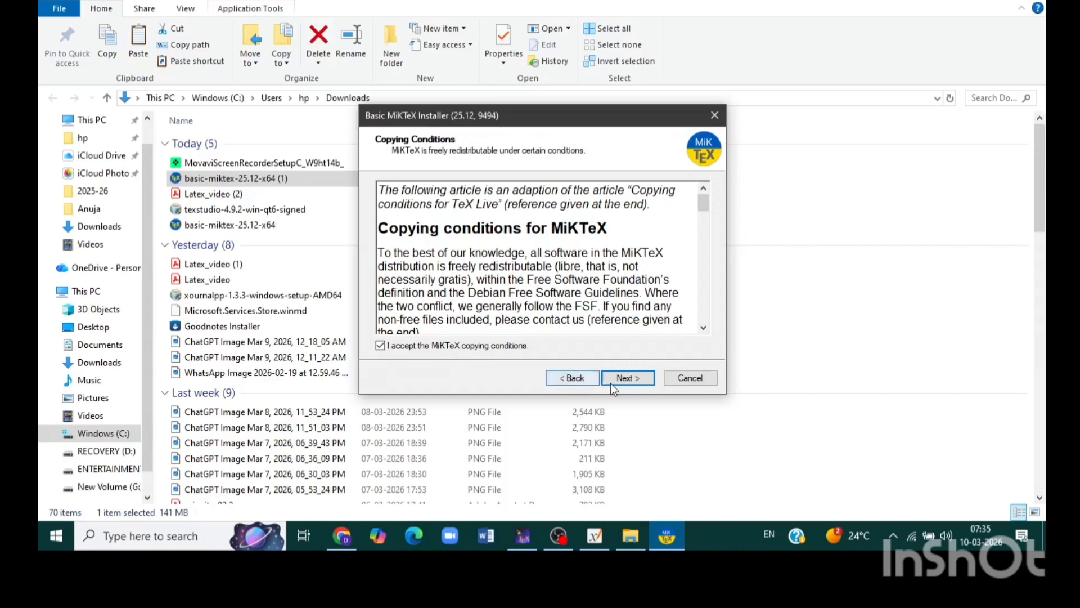
left_click(629, 379)
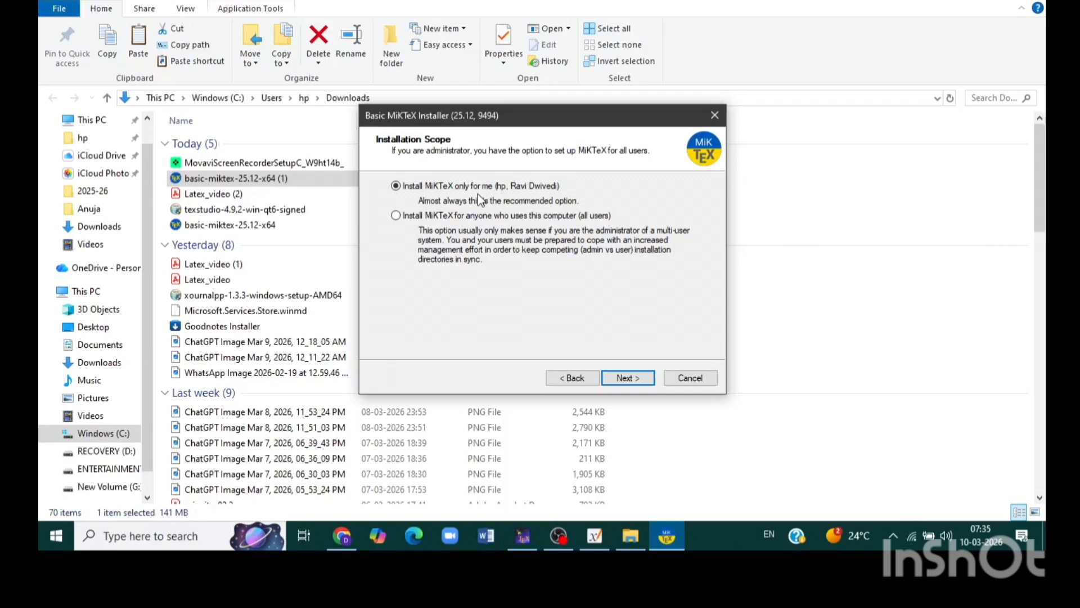
Step: Set the installation scope to install MiKTeX for anyone who uses this computer, accepting the warning
left_click(397, 216)
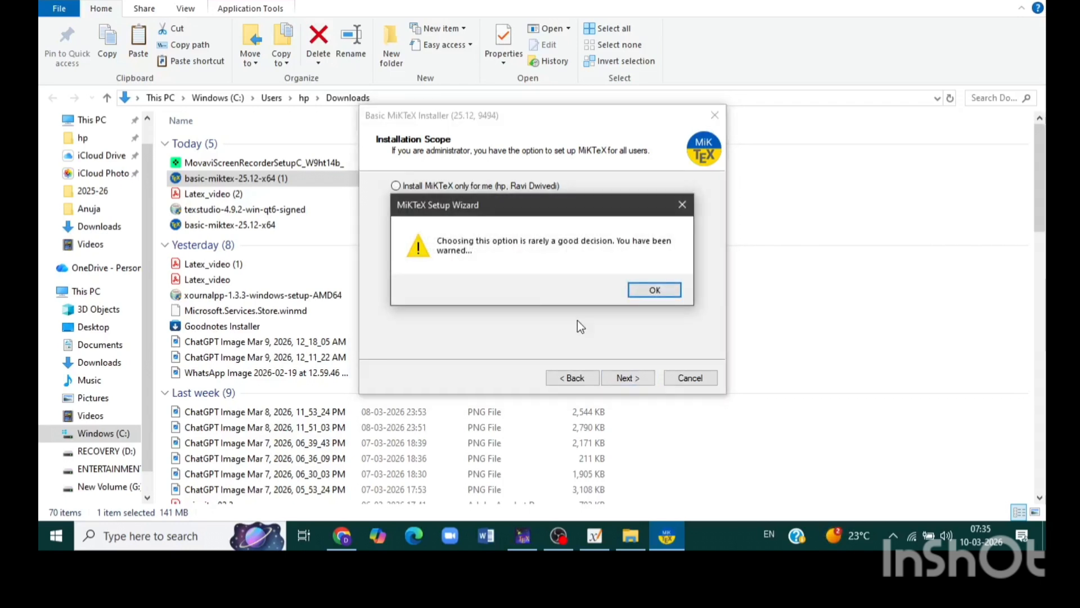
left_click(644, 289)
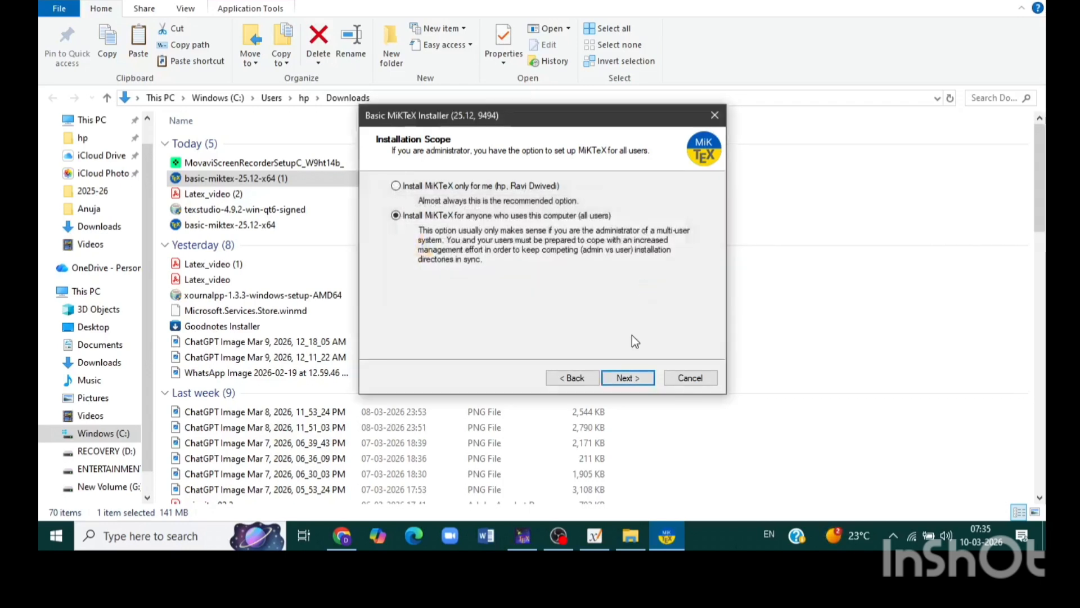
left_click(627, 378)
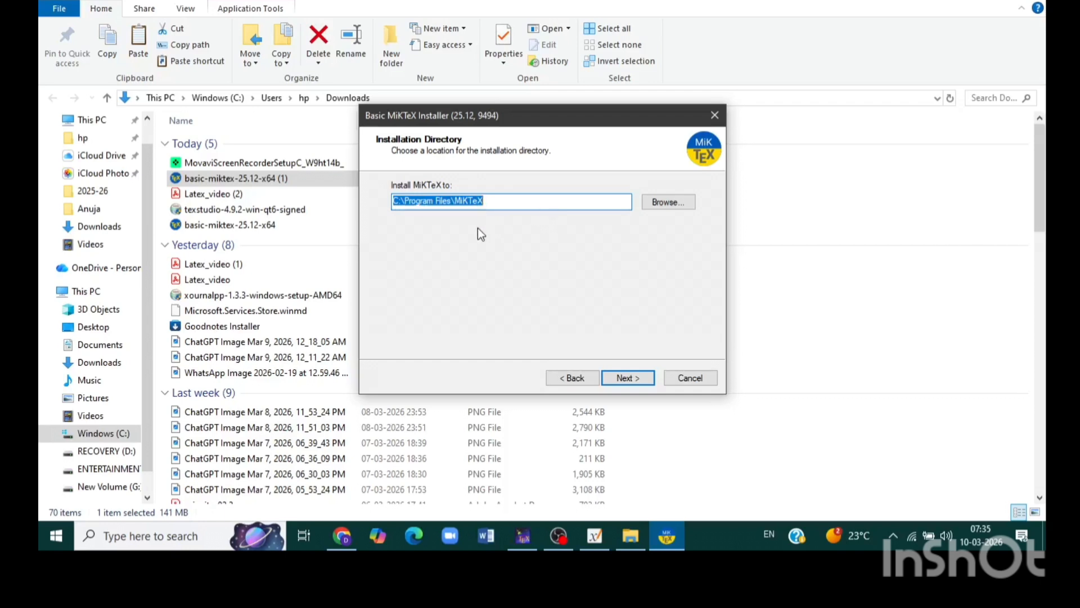
Step: Create a new folder inside Program Files and use it as the MiKTeX installation directory
left_click(626, 378)
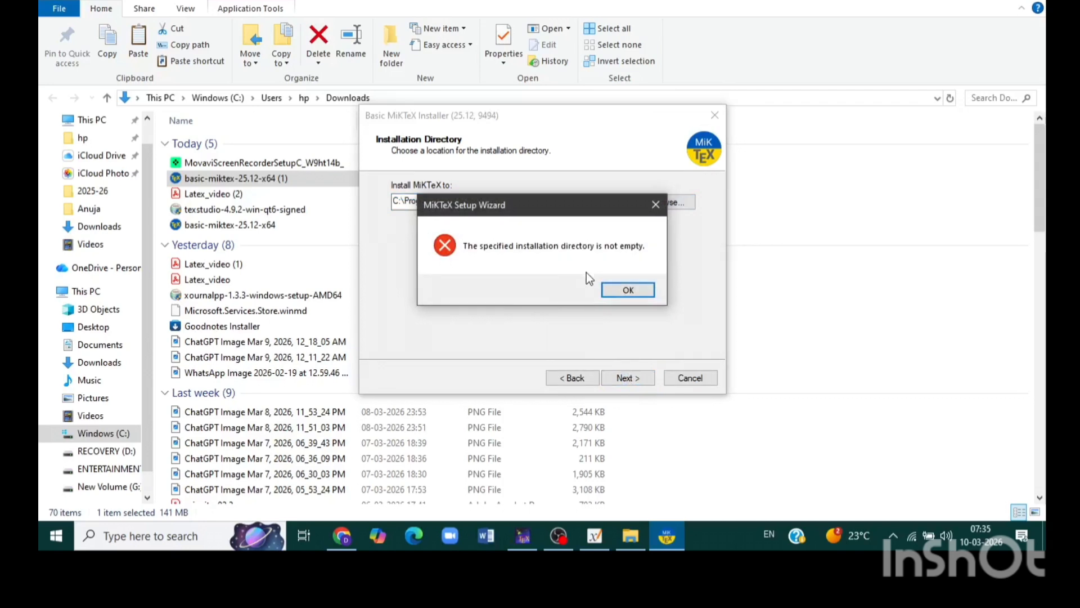
left_click(628, 290)
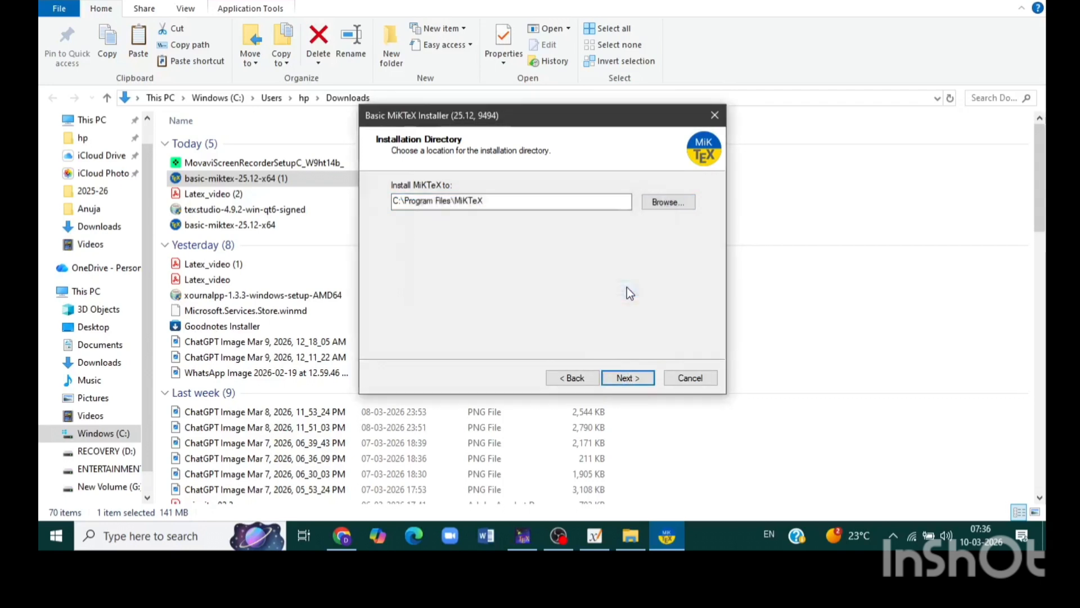
left_click(665, 201)
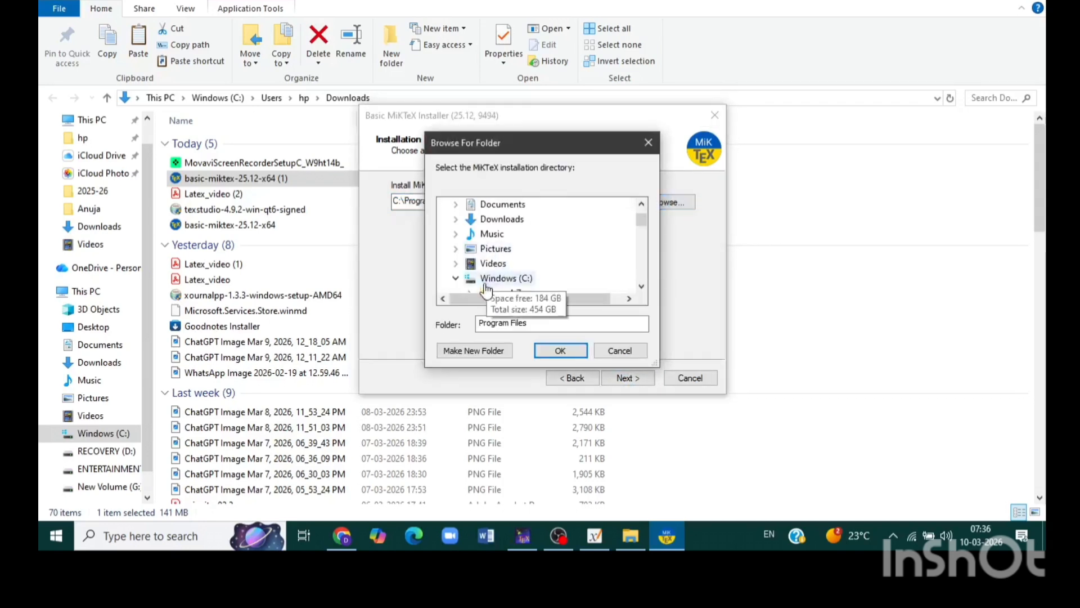
left_click(475, 351)
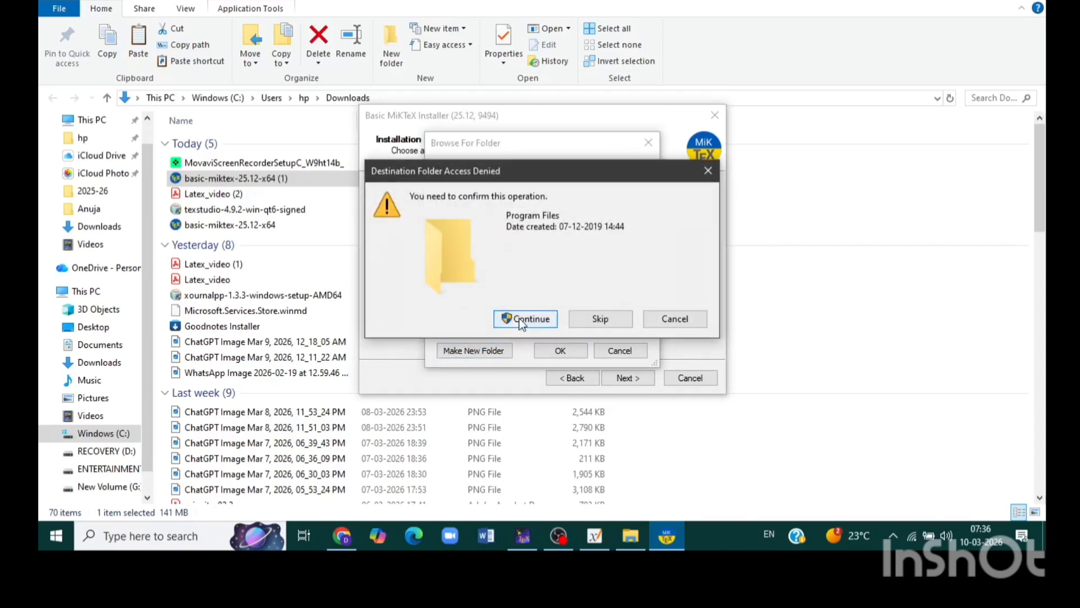
left_click(520, 319)
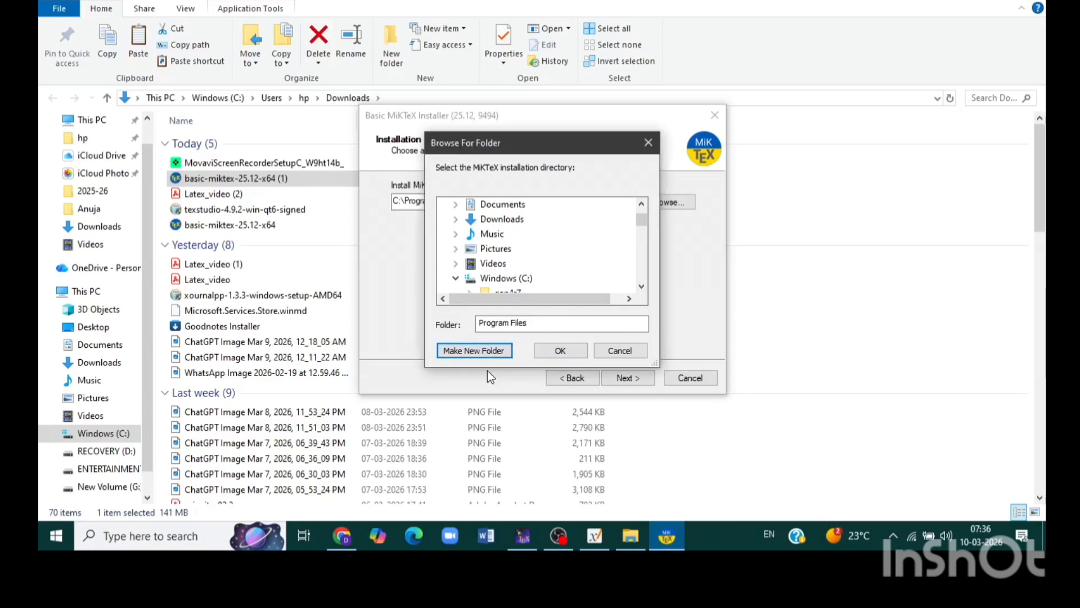
left_click(555, 351)
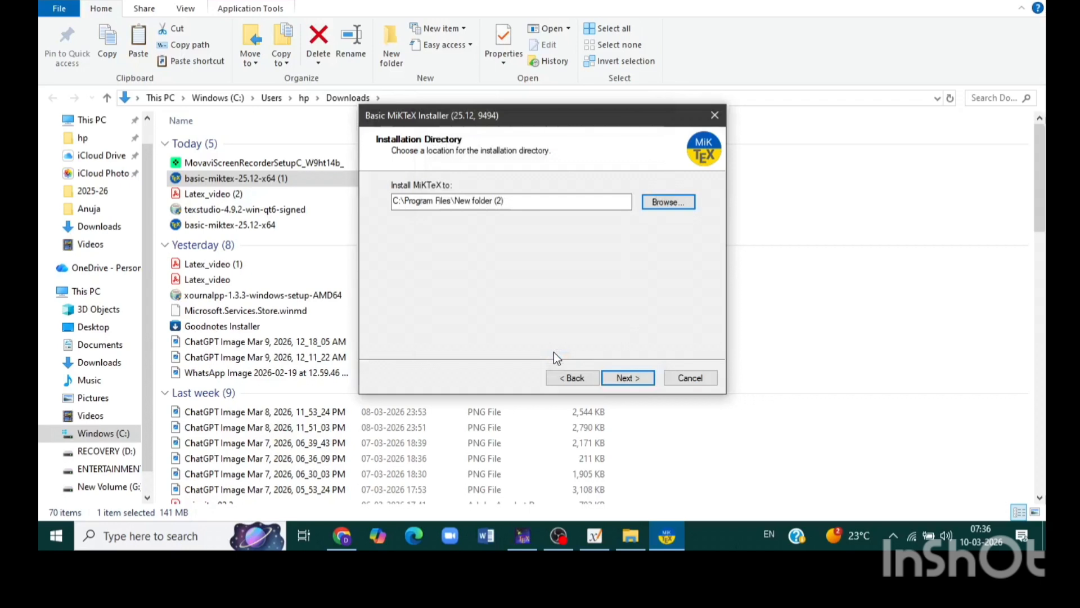
left_click(624, 382)
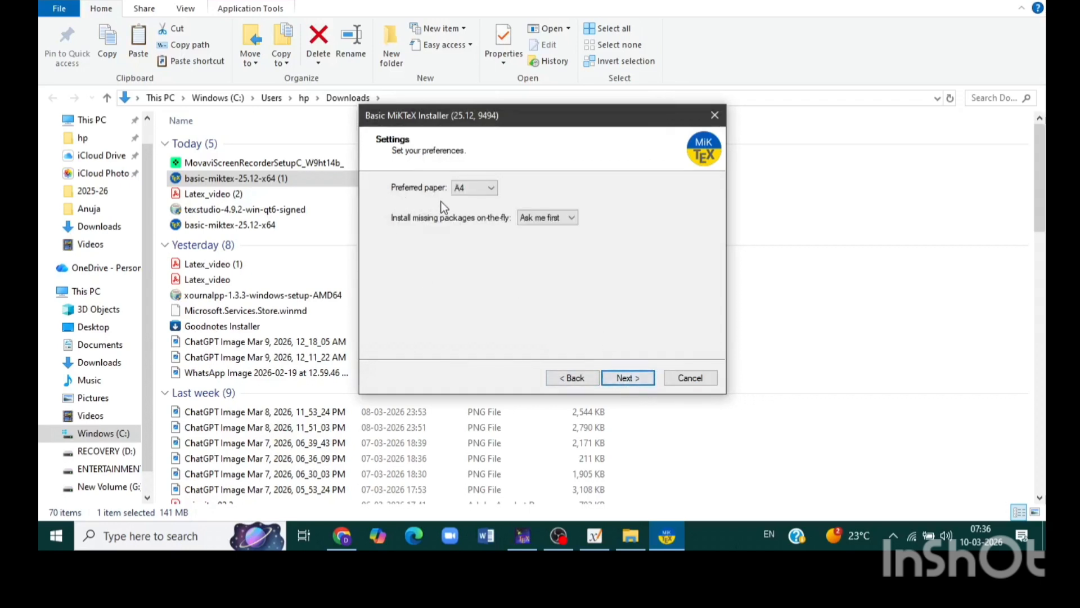
Step: Keep A4 as preferred paper and Ask me first for missing packages, continue to the settings review and cancel the MiKTeX installer
left_click(491, 188)
left_click(491, 188)
left_click(571, 220)
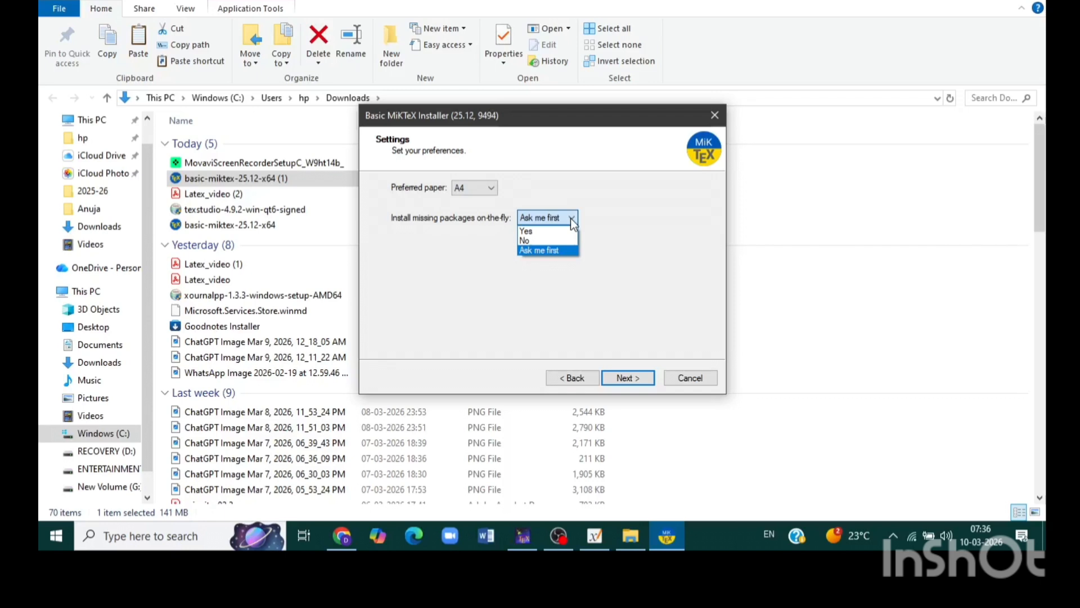
left_click(552, 251)
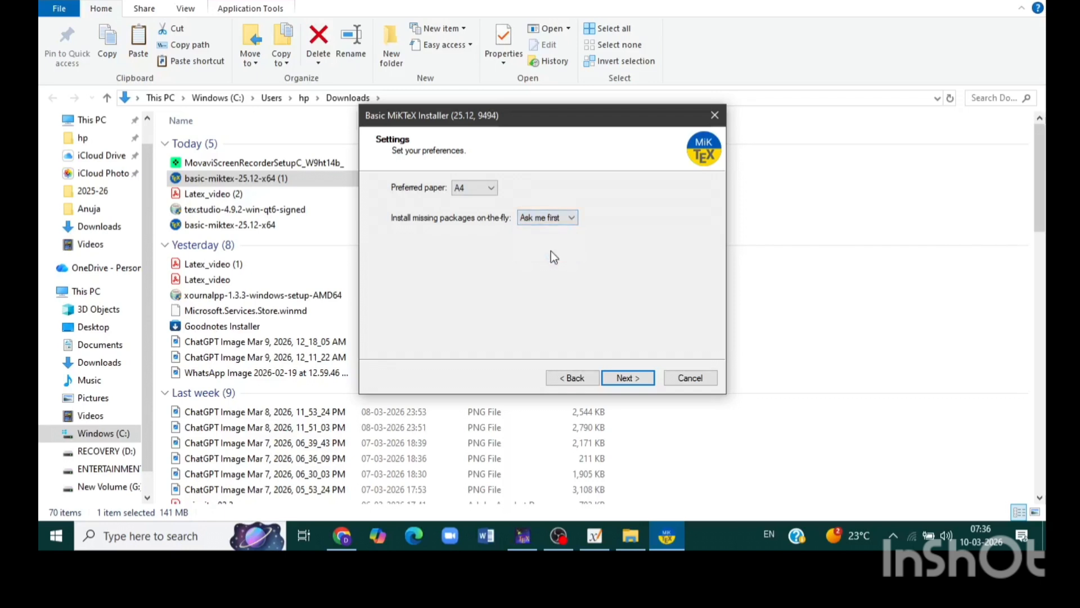
left_click(628, 378)
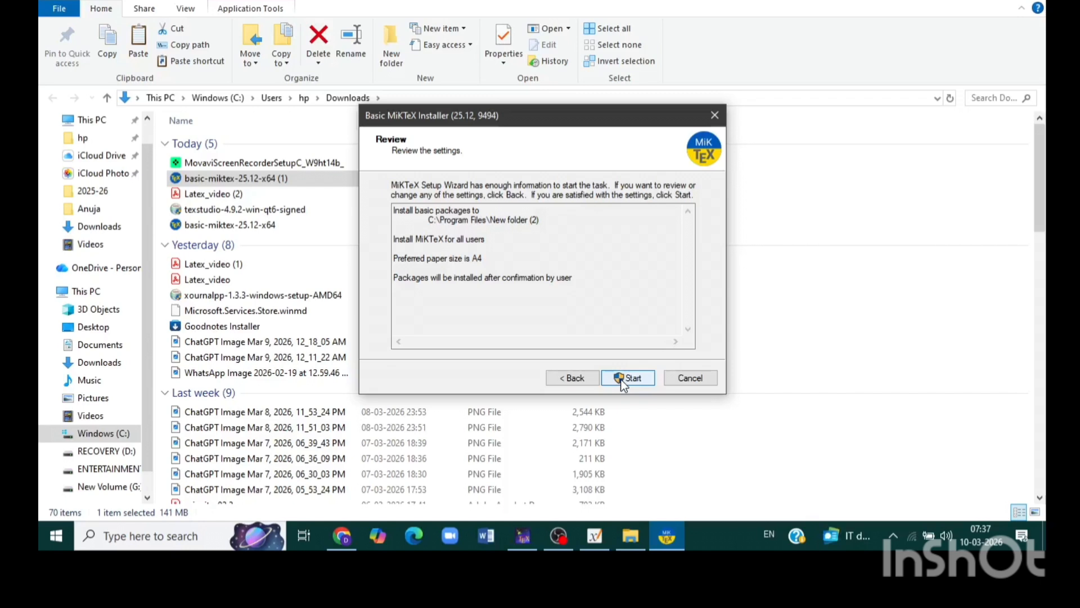
left_click(704, 374)
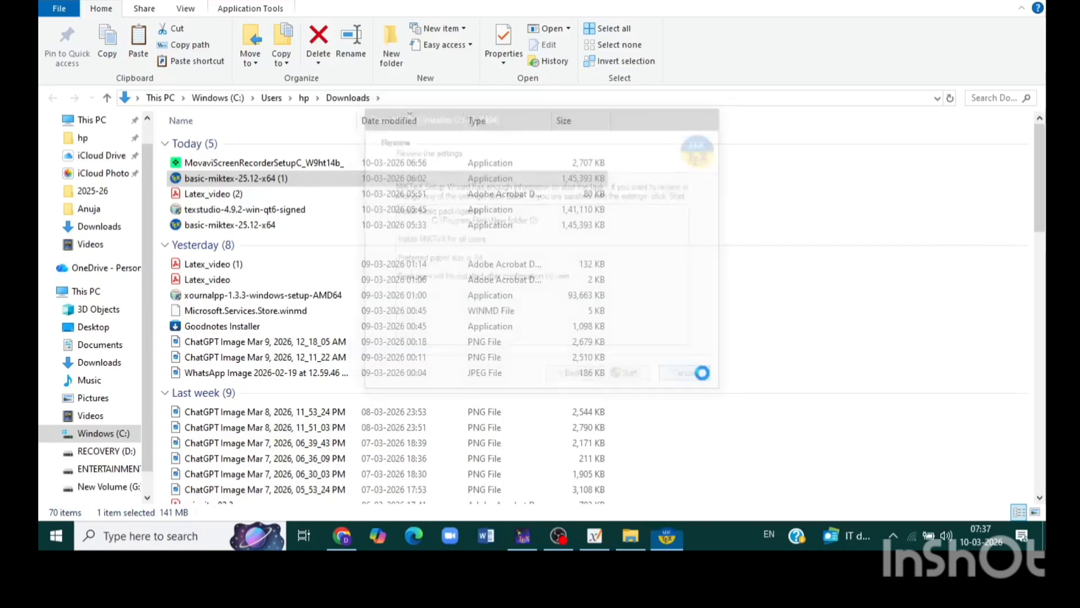
Step: Switch to Chrome, search for "texstudio download" in a new tab and open the texstudio.org site
left_click(340, 541)
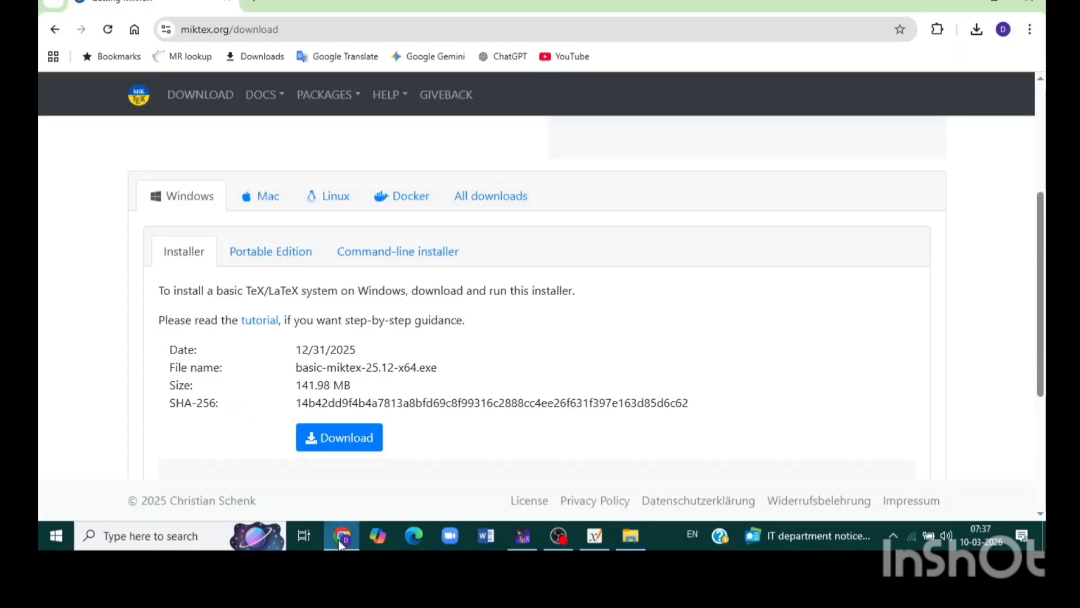
left_click(253, 3)
left_click(253, 29)
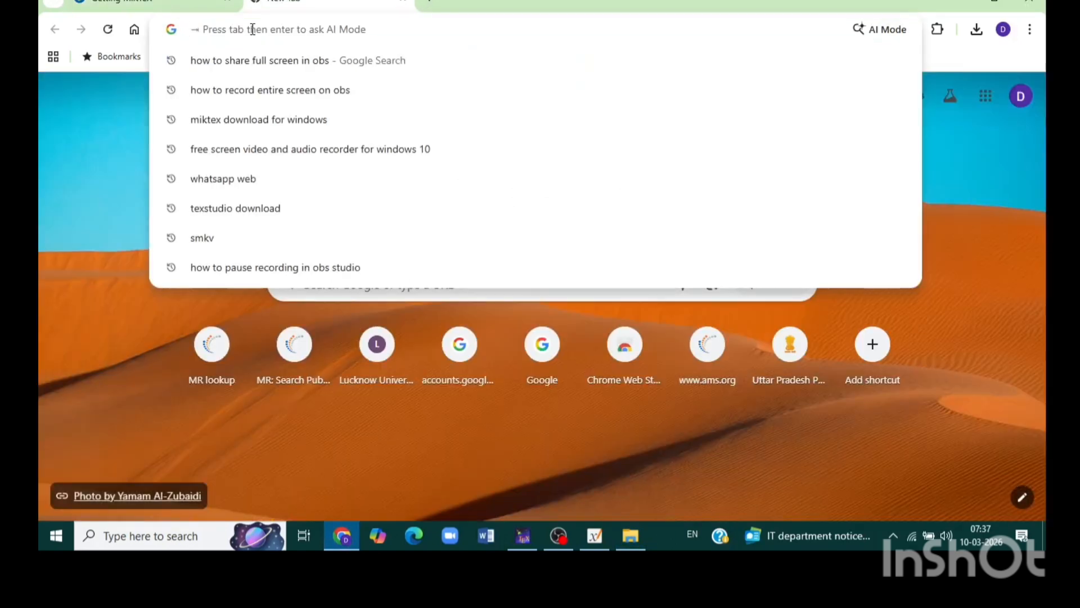
type("tex")
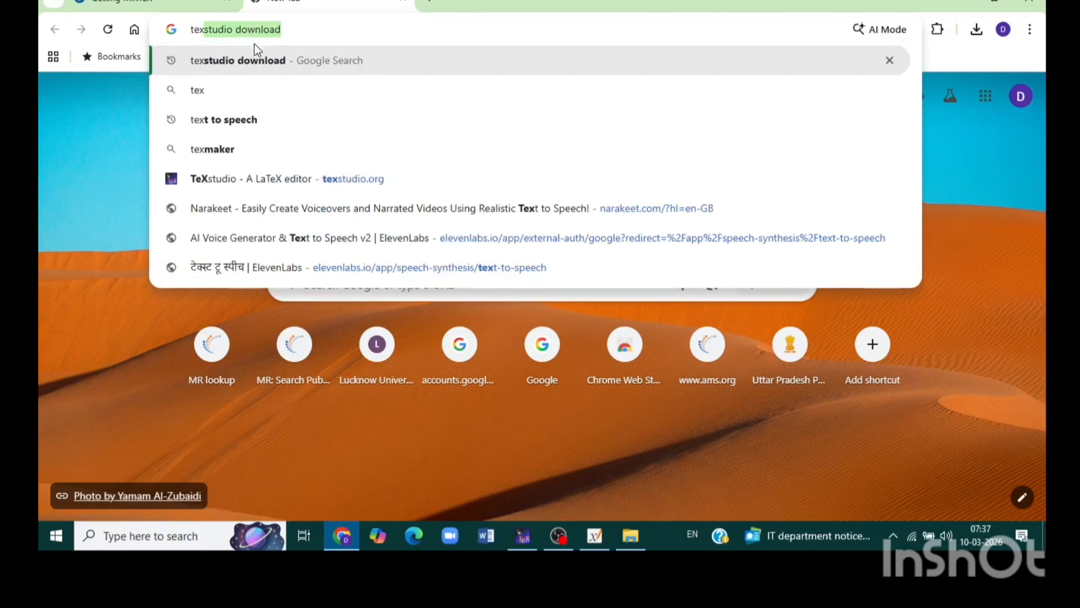
left_click(258, 54)
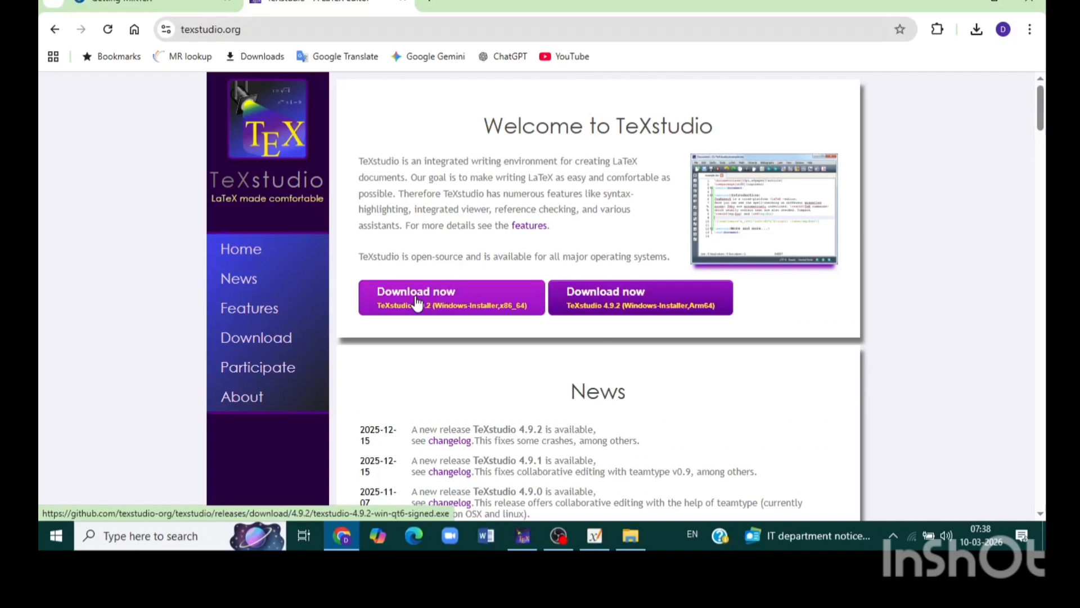
Step: Launch the already downloaded texstudio-4.9.2-win-qt6-signed installer from the Downloads folder
left_click(977, 29)
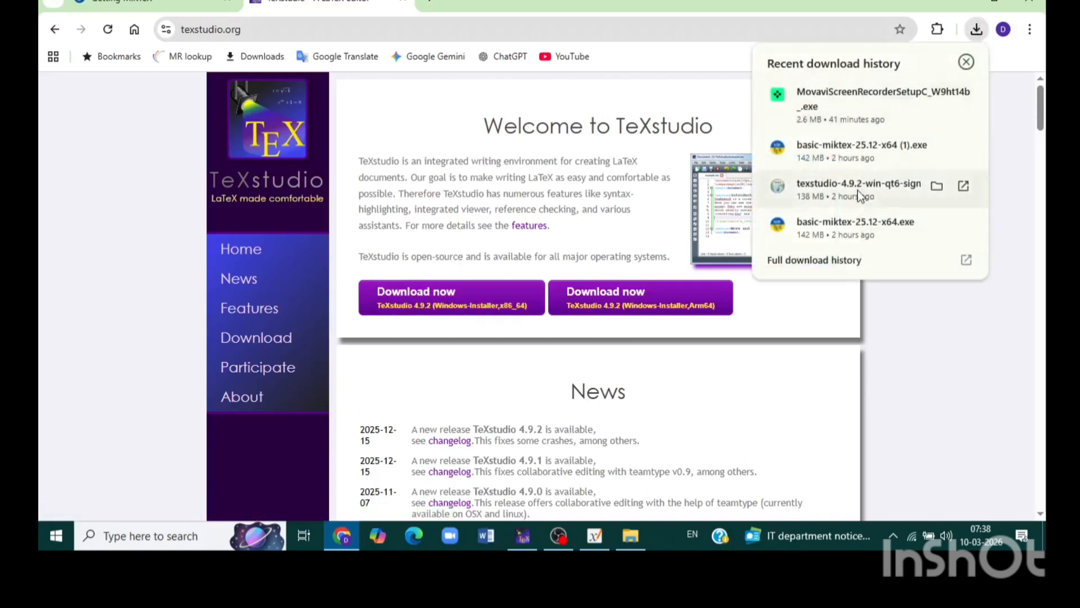
left_click(937, 187)
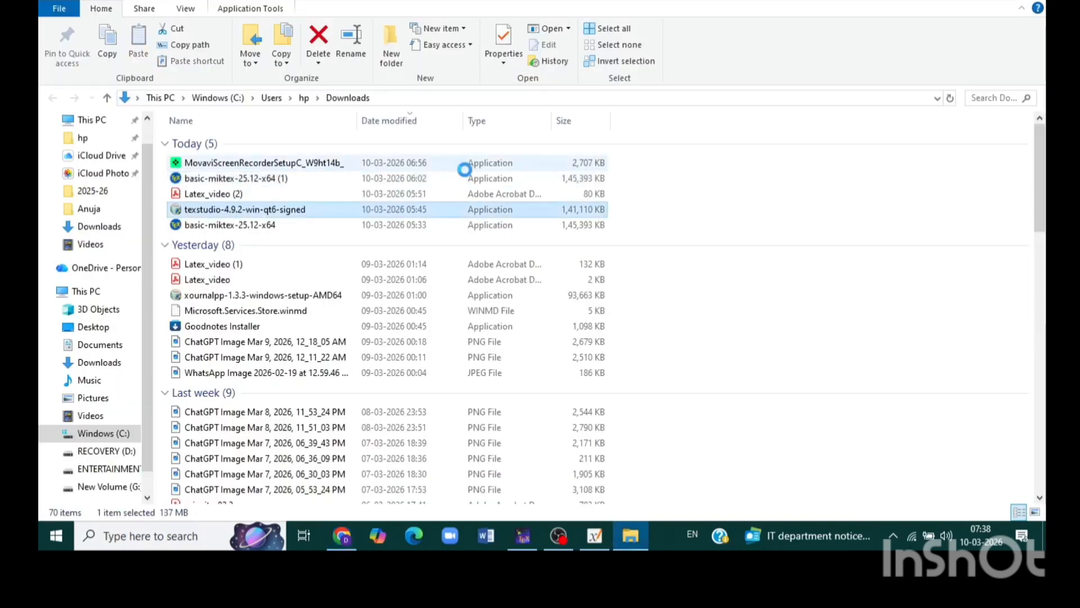
double_click(310, 208)
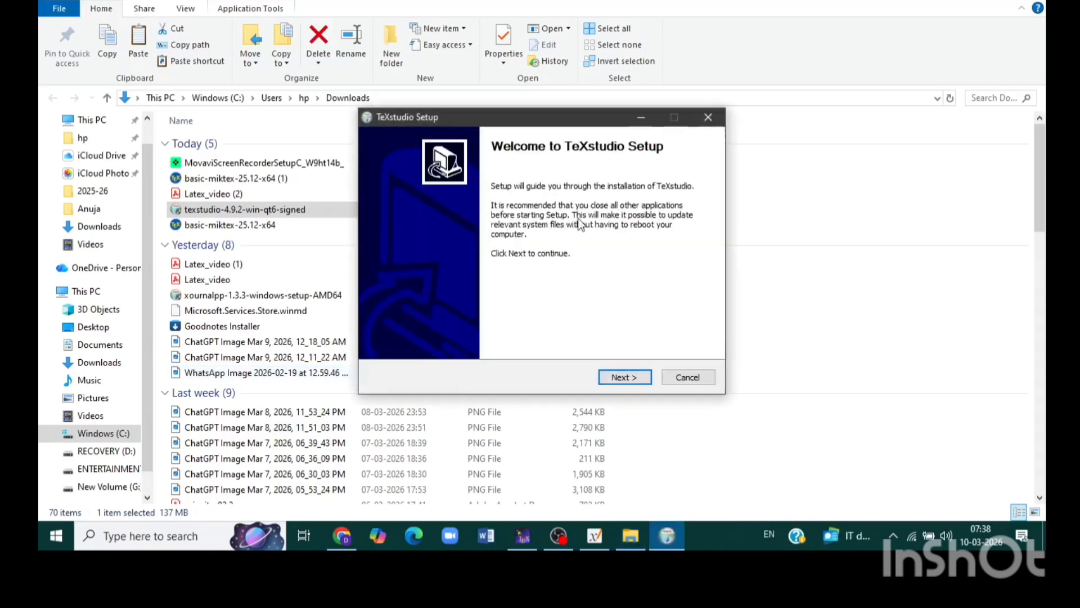
Step: Advance TeXstudio Setup to the install location page and quit the setup without installing
left_click(615, 377)
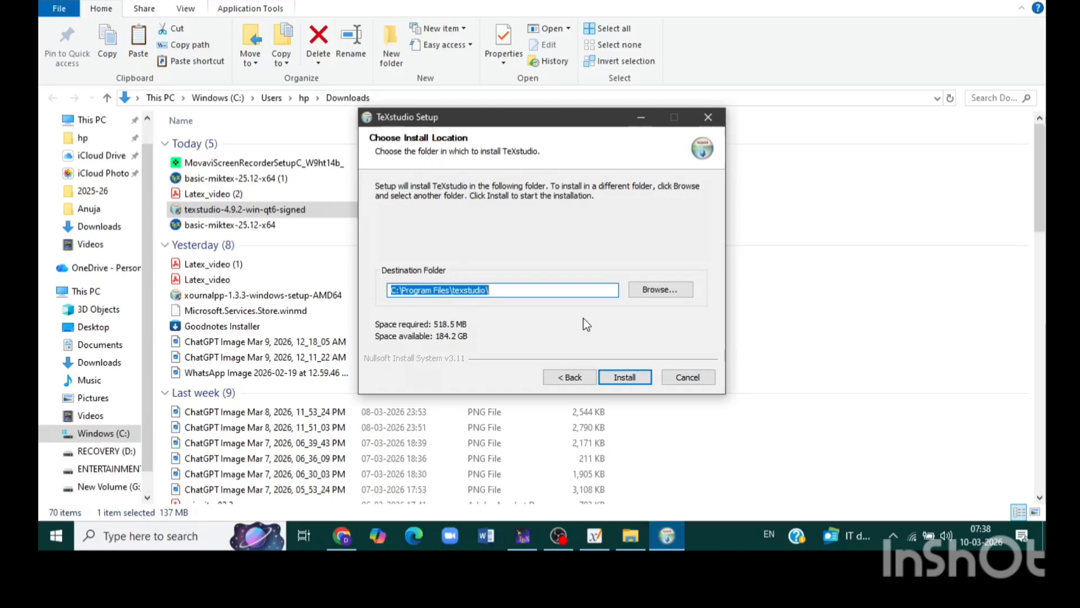
left_click(184, 537)
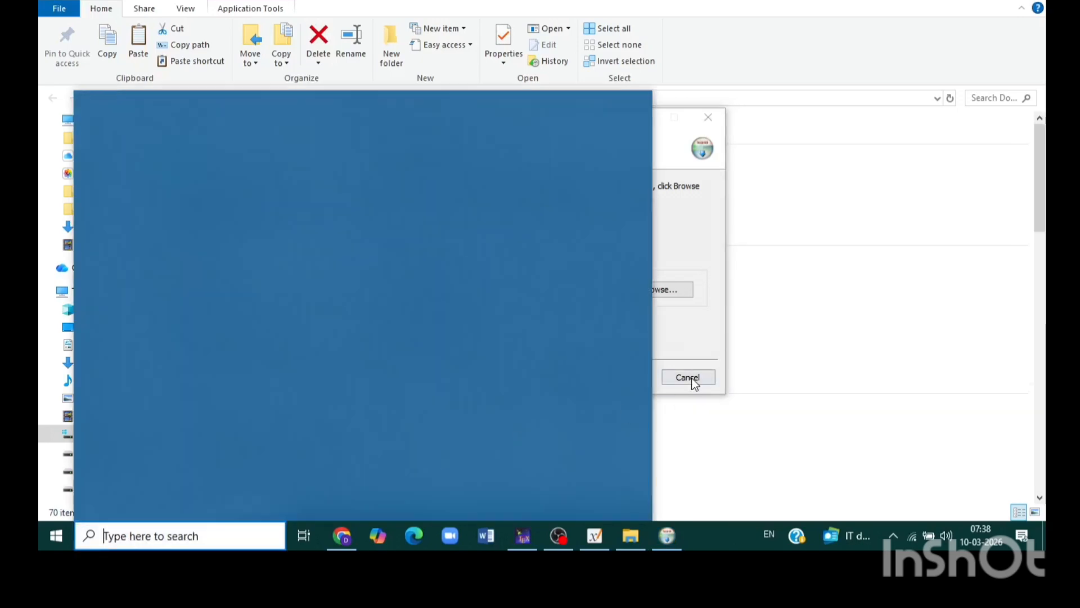
left_click(691, 377)
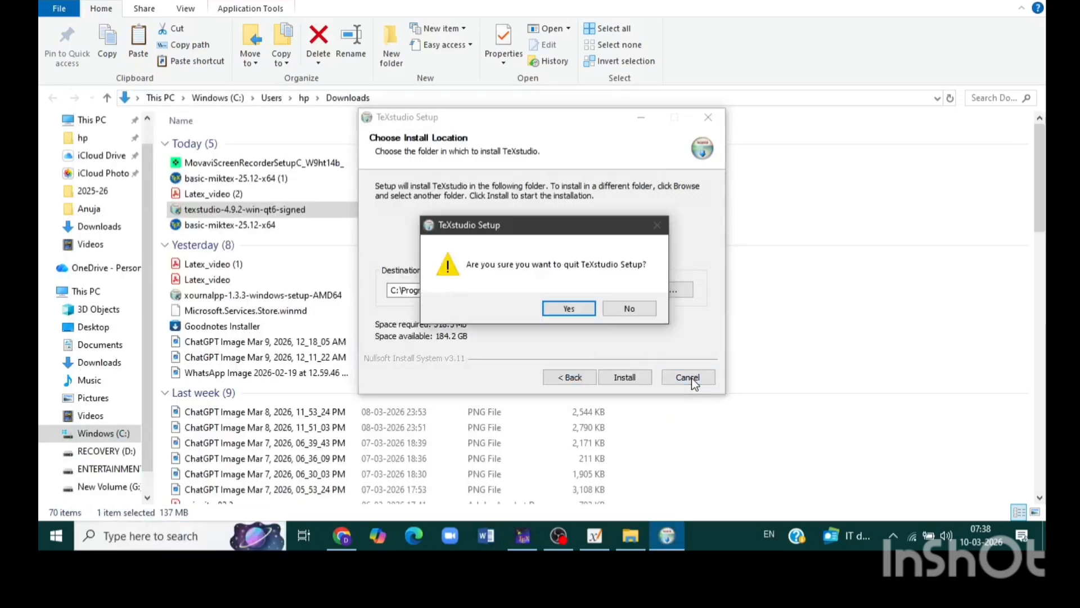
left_click(570, 307)
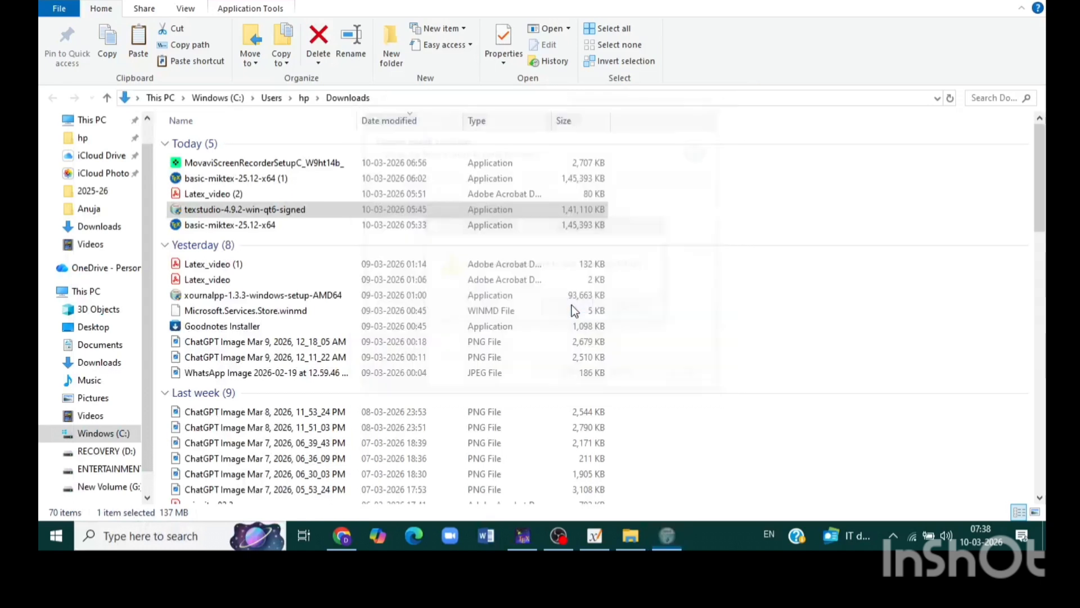
Step: Search Windows for "texst" and open the installed TeXstudio app
left_click(148, 535)
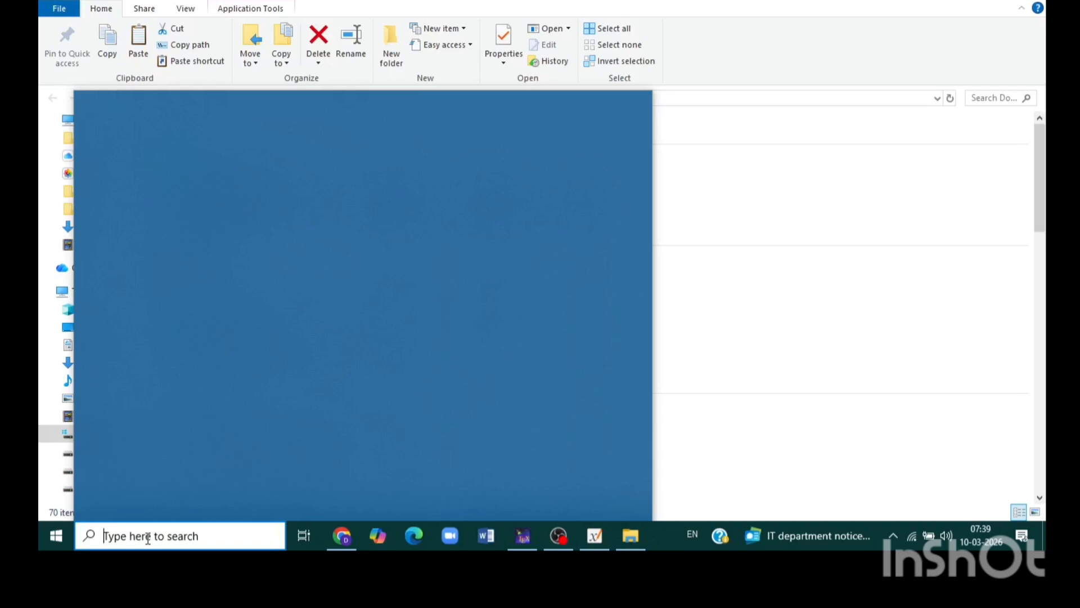
type("texst")
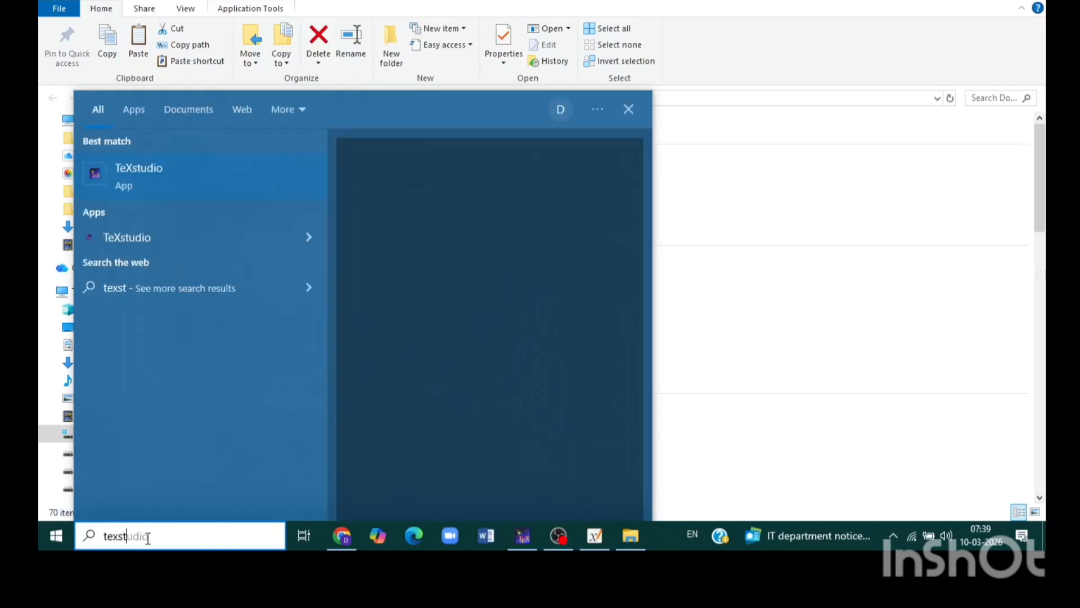
left_click(154, 181)
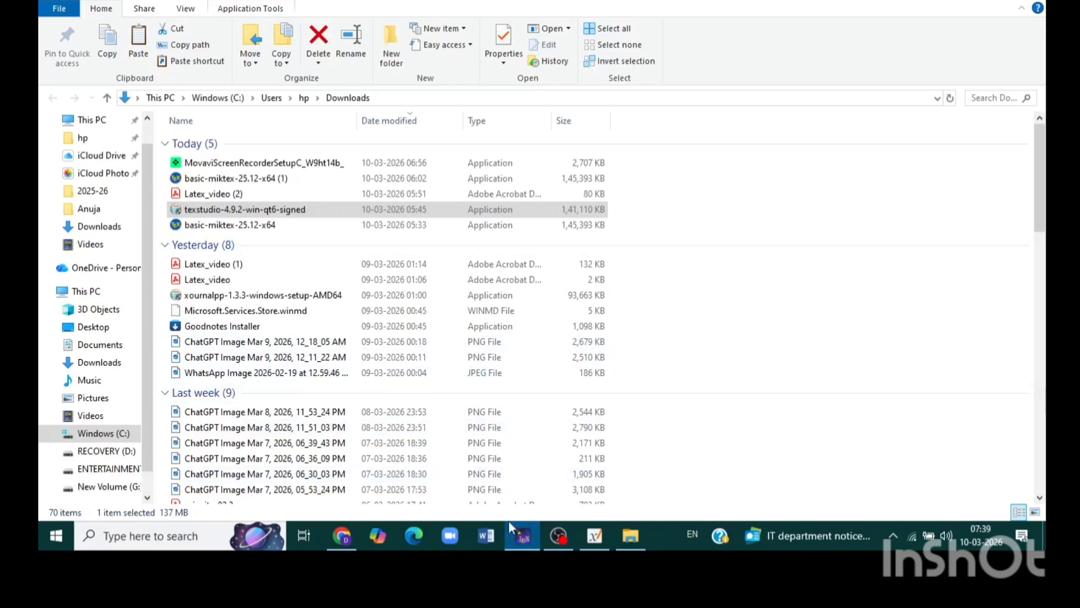
left_click(514, 535)
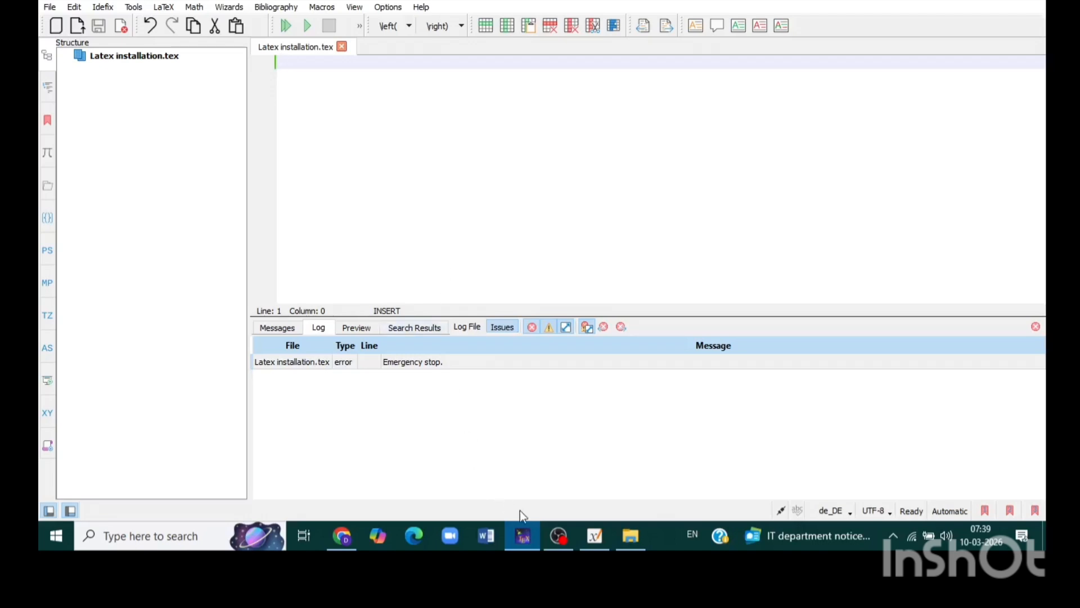
Step: Switch to the Xournal++ presentation, go to the First LaTeX Document slide and underline the \documentclass{article} line in red
left_click(595, 535)
scroll(527, 328, "down", 4)
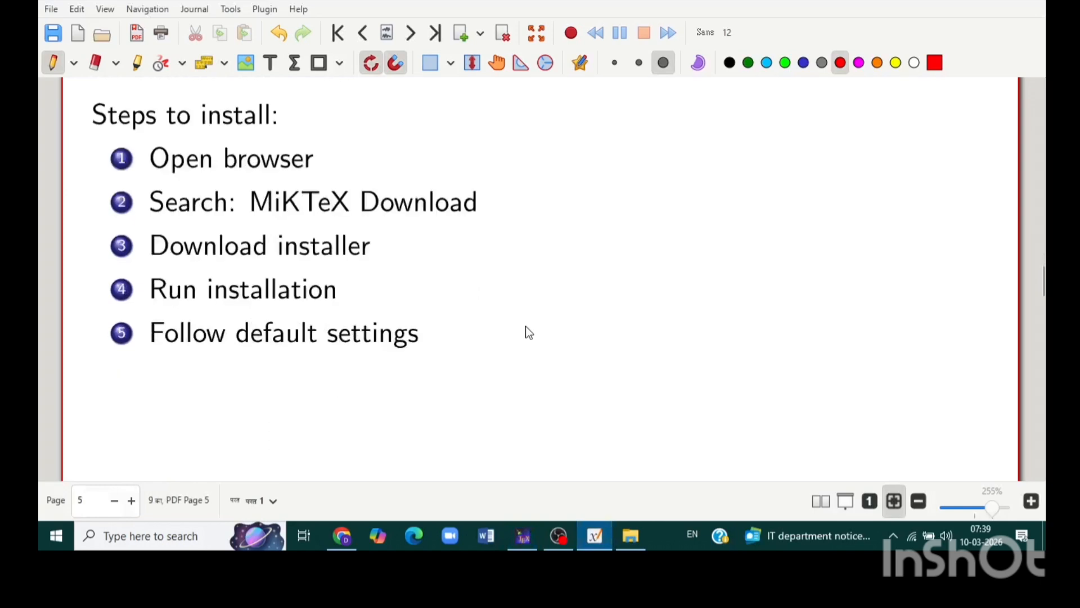
scroll(526, 327, "down", 10)
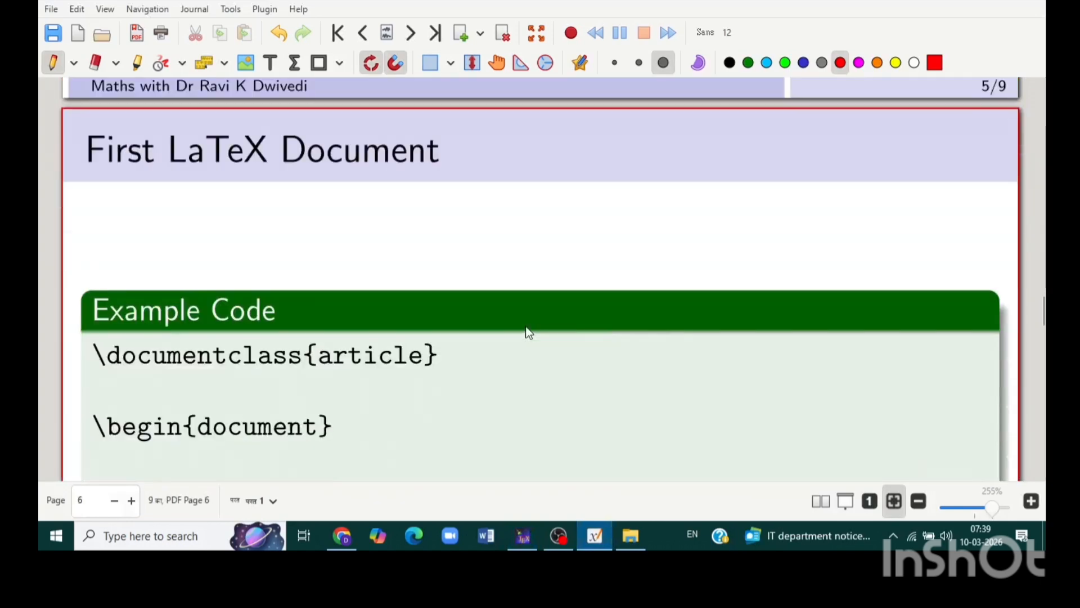
scroll(529, 333, "down", 2)
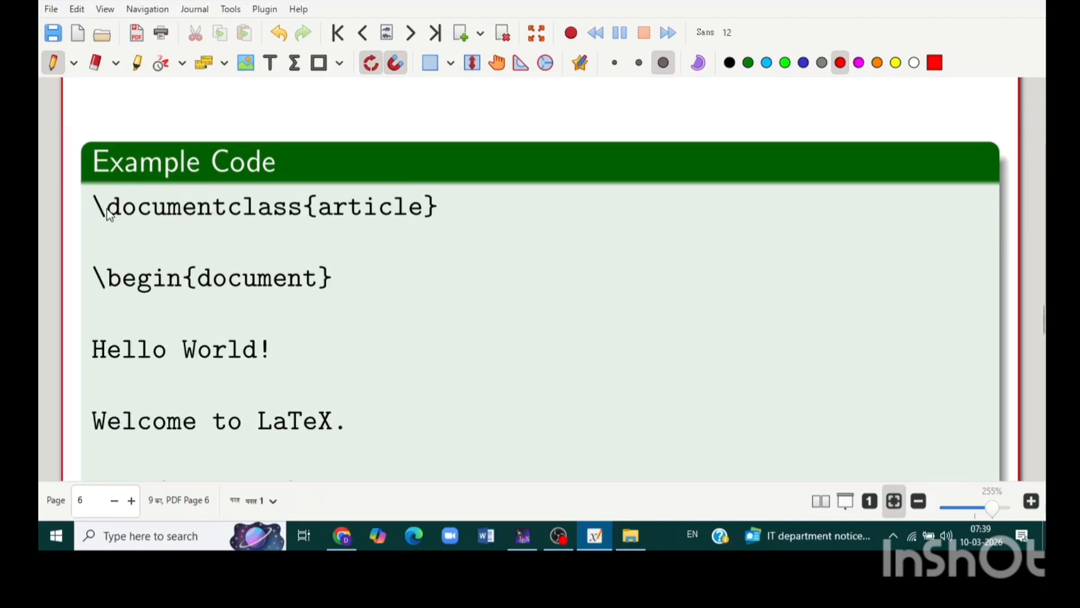
left_click_drag(90, 225, 374, 222)
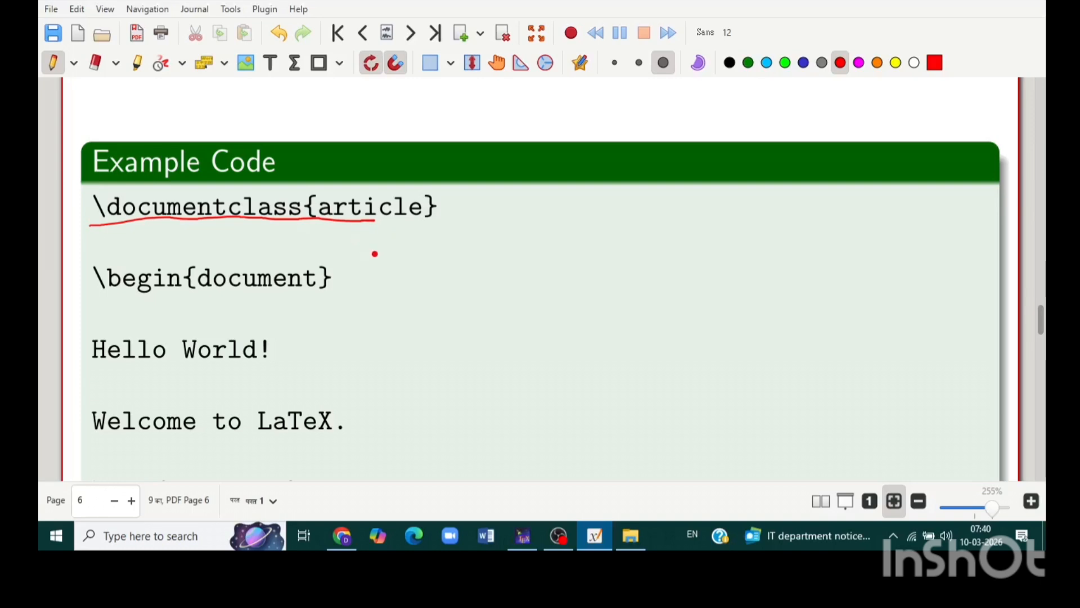
Step: Switch to TeXstudio and enter \documentclass{class} as the first line of Latex installation.tex
left_click(522, 535)
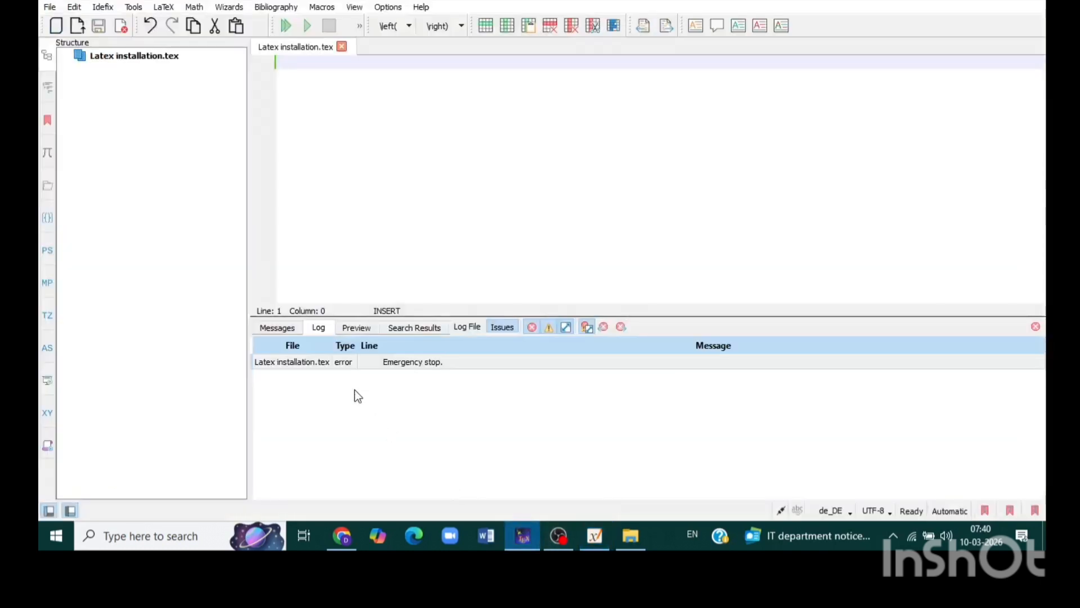
type("\\docum")
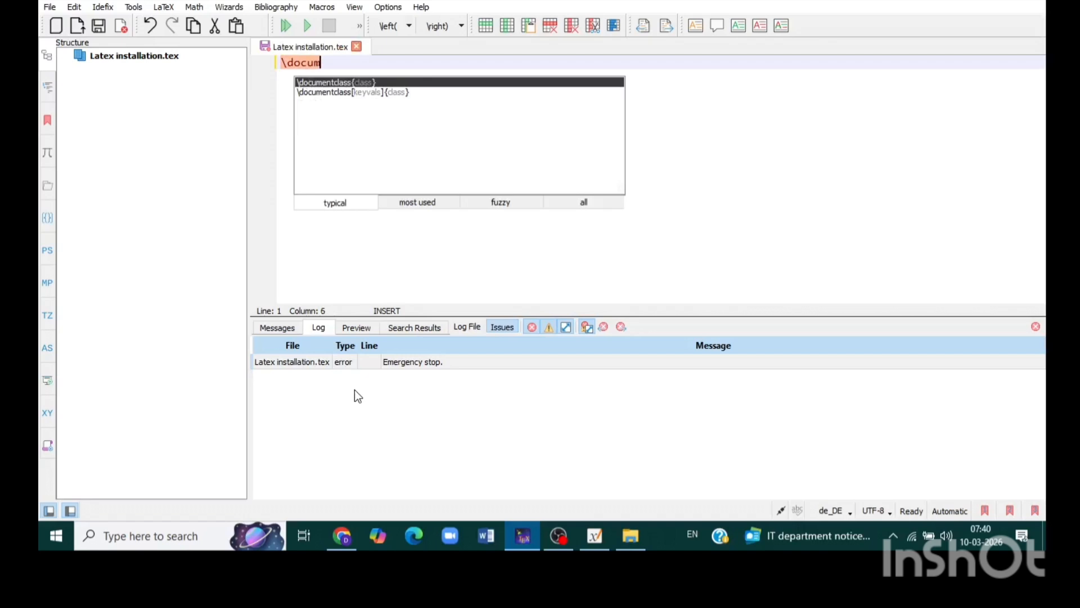
type("ent")
key("Return")
type("class{class")
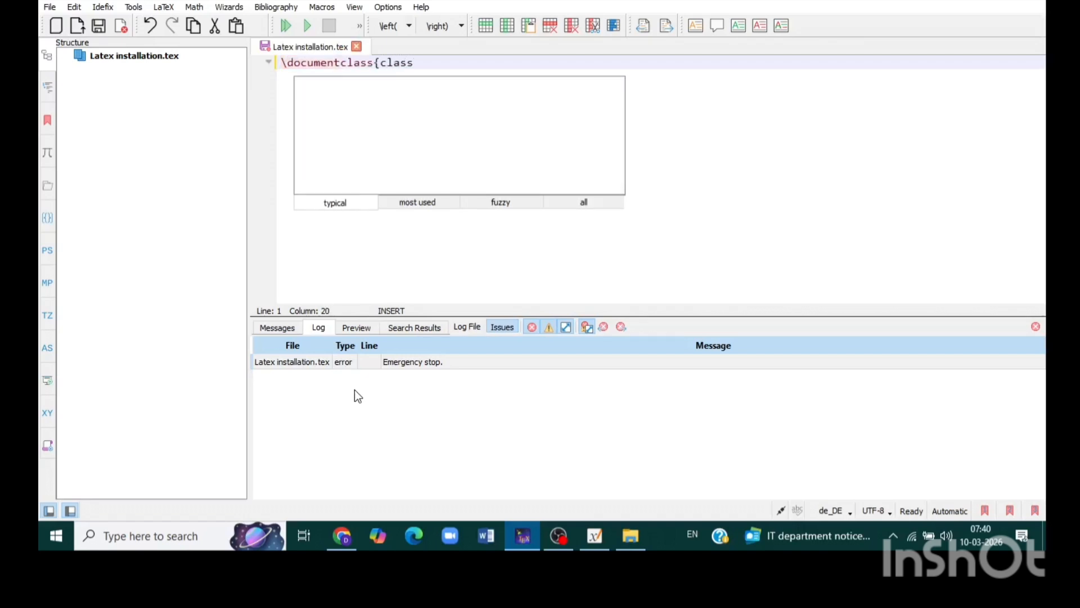
type("}")
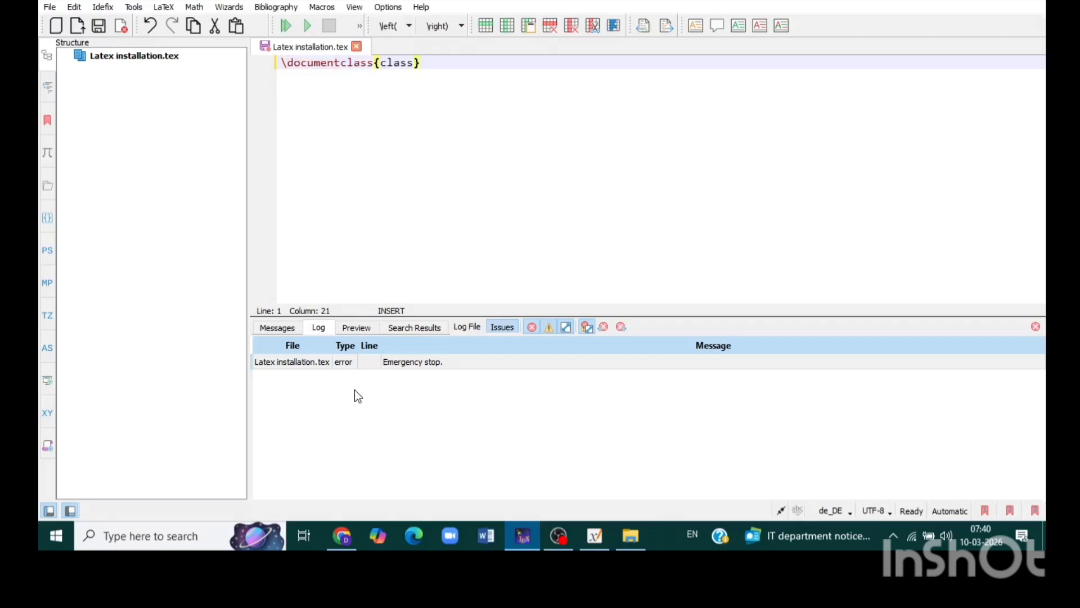
key("Return")
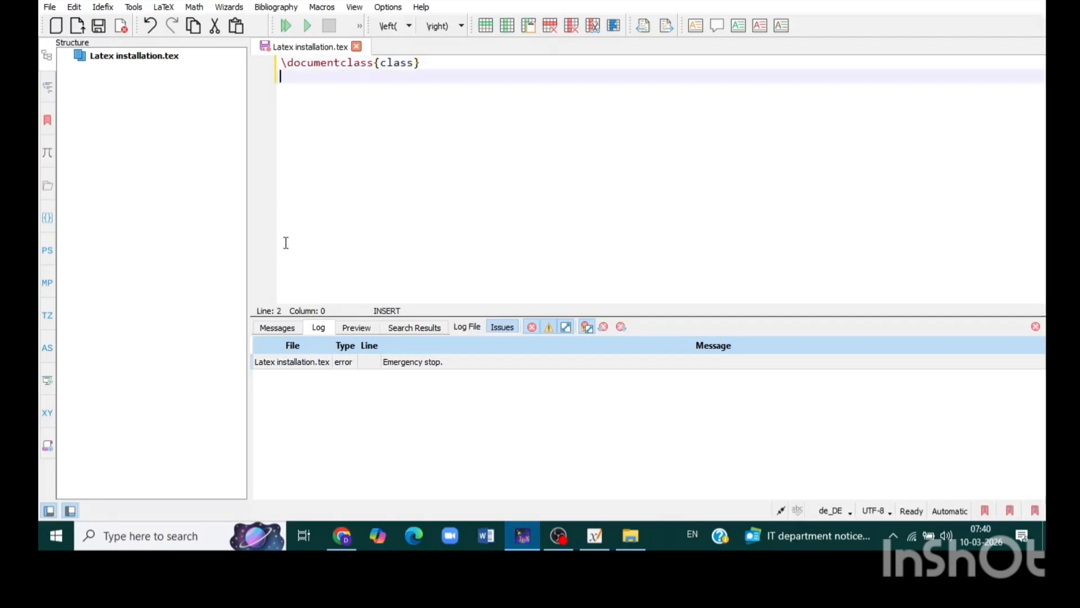
Step: Insert a document environment with \begin{document} and \end{document} below the document class line
type("\\begin")
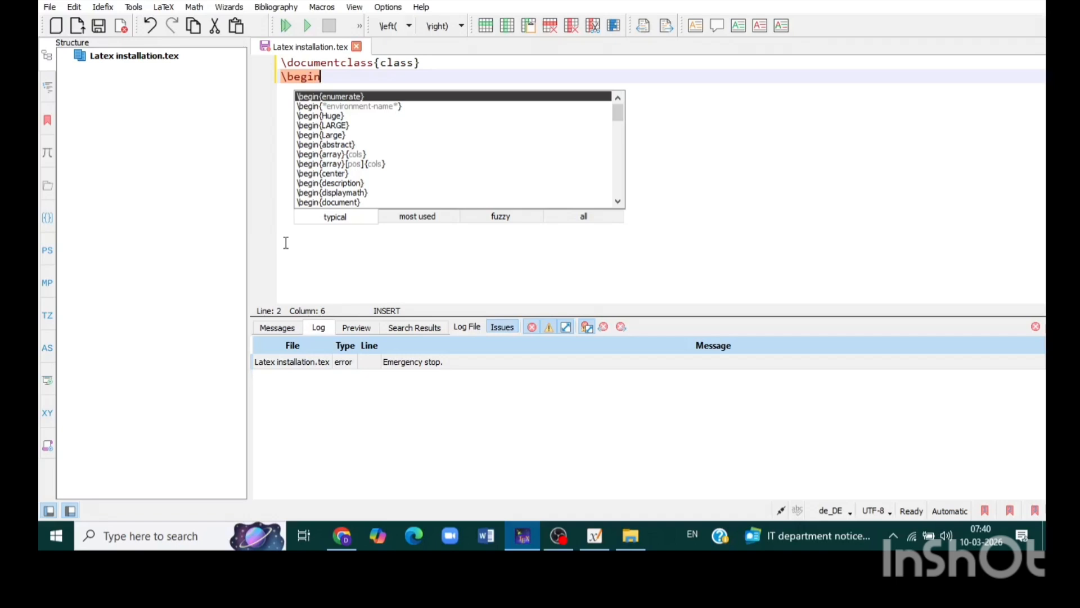
type("{docum")
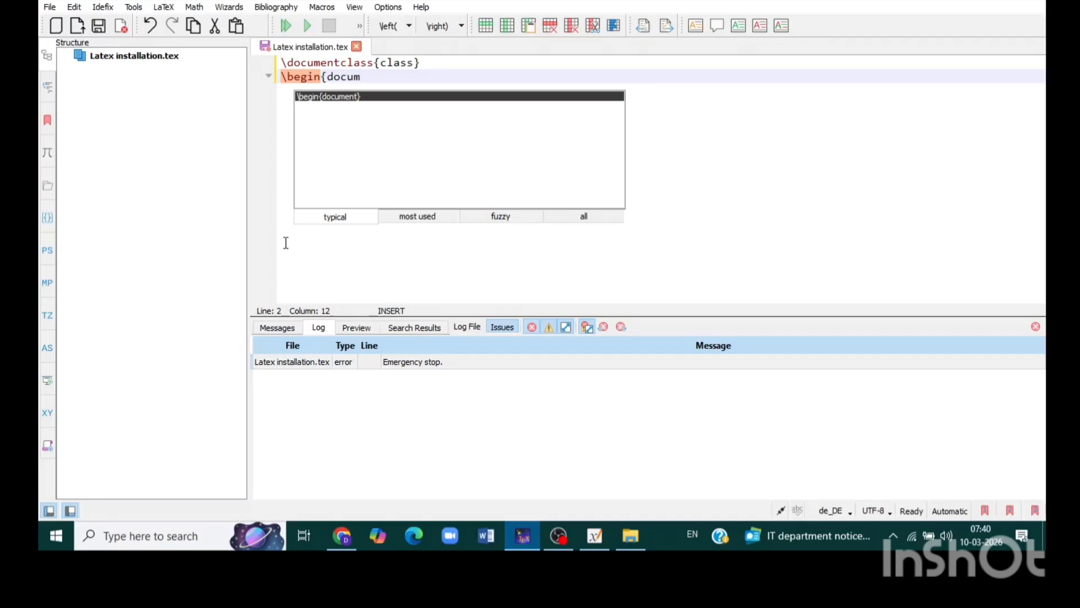
key("Return")
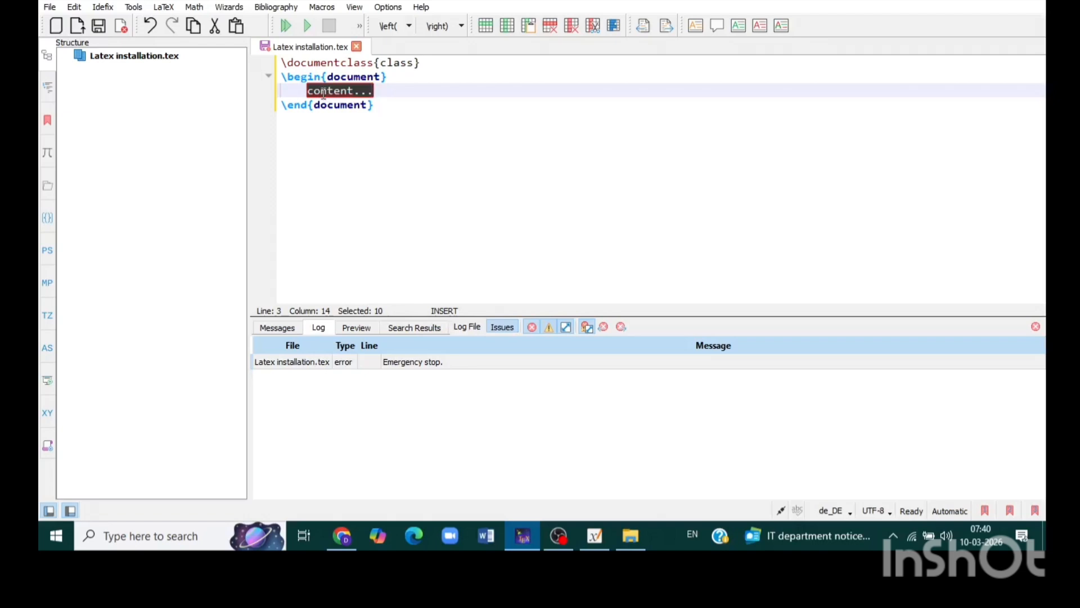
Step: Replace the placeholder content in the document environment with "Hello students" and add a blank line after it
type("Hello s")
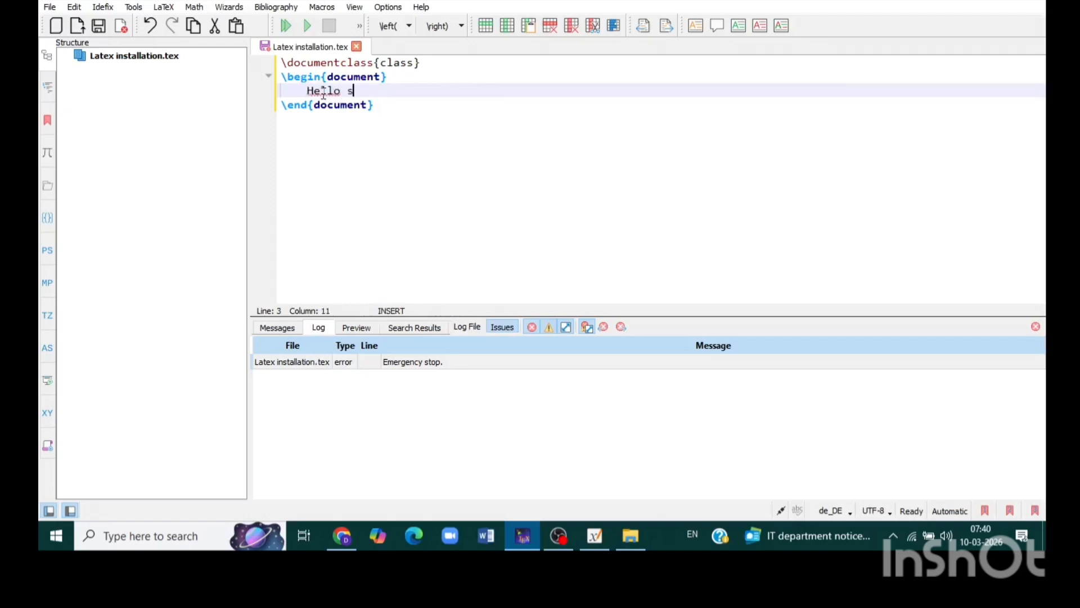
type("tudents")
key("Return")
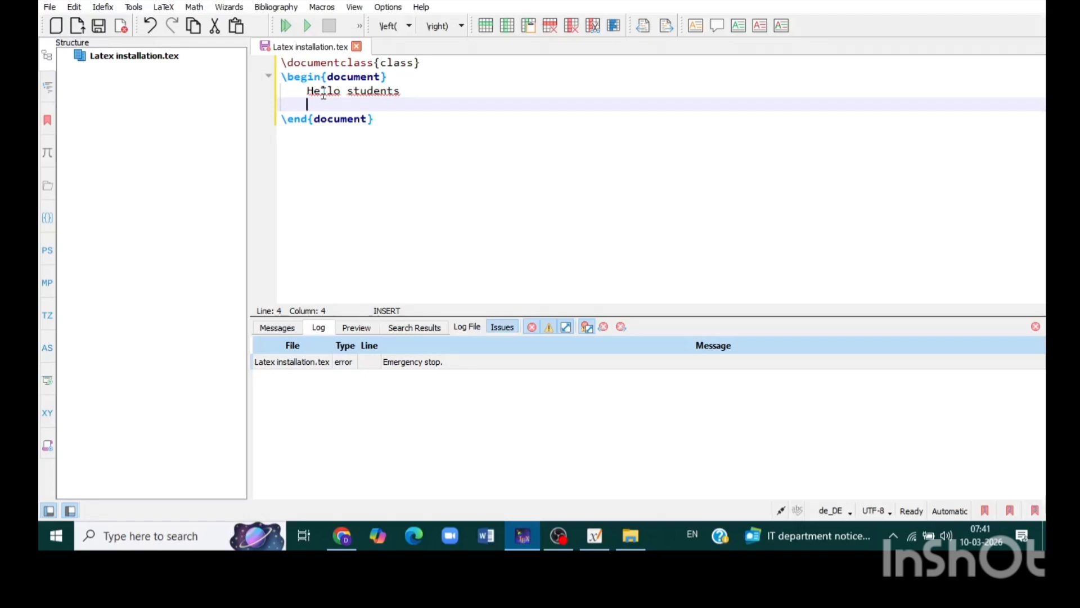
key("Return")
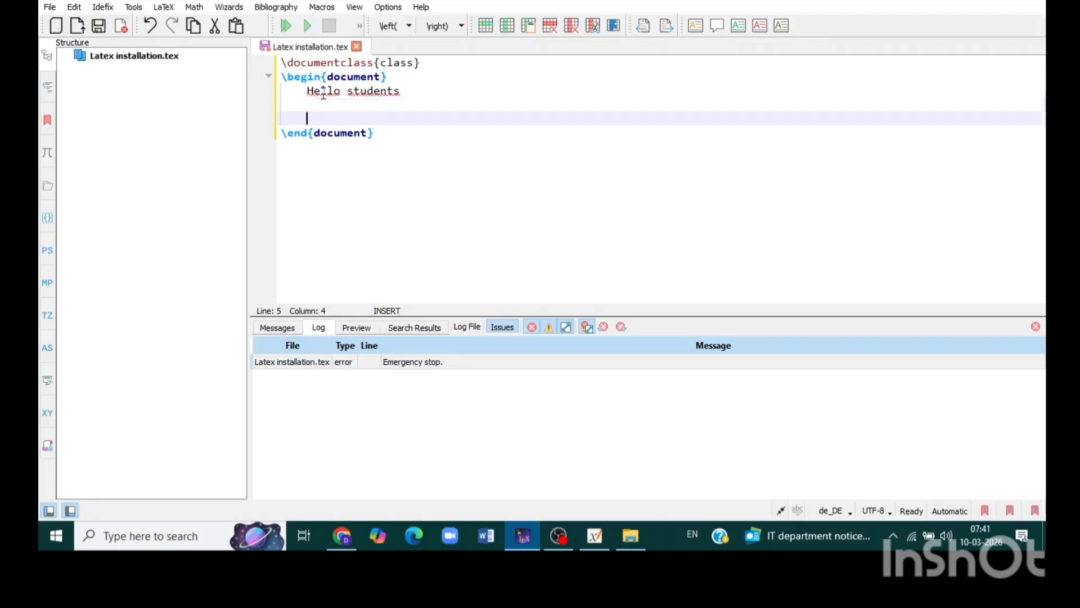
Step: Add the line "Welcome to my you tube channel" below the greeting
type("Welcome to m")
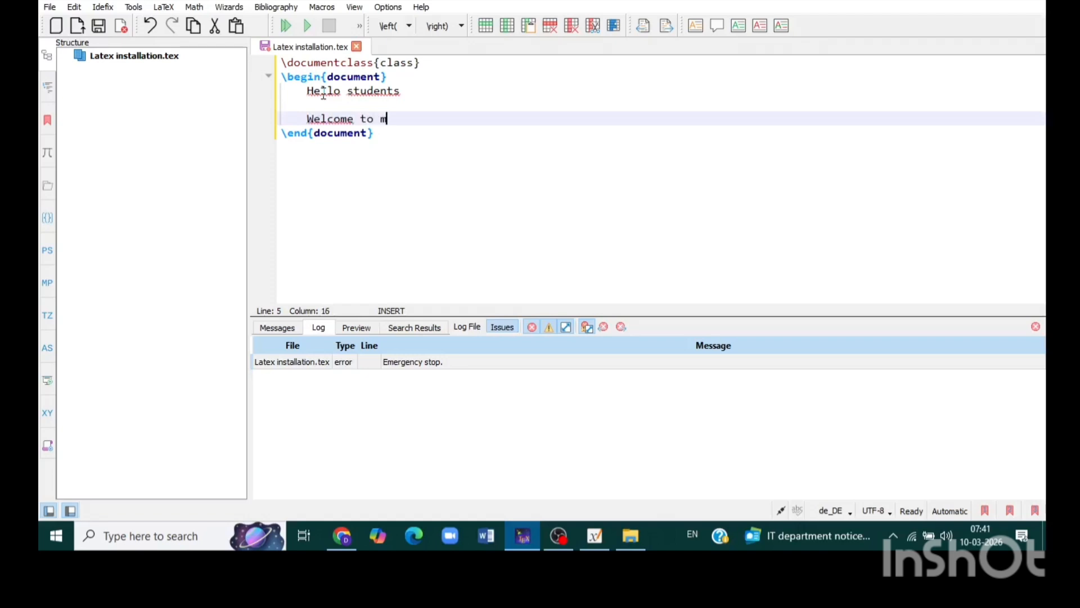
type("y you tube channe")
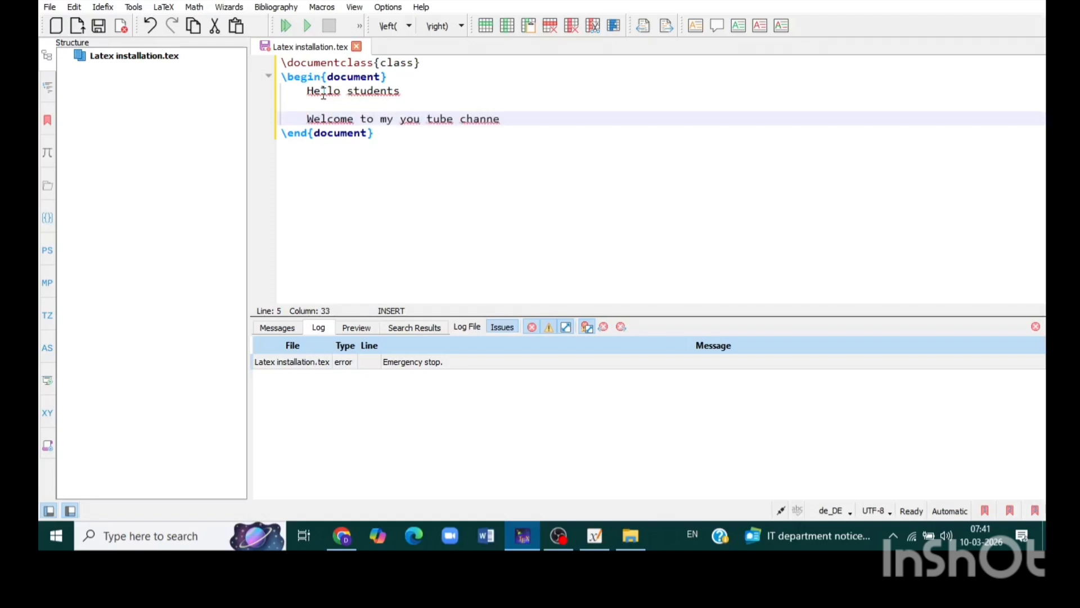
type("l")
key("BackSpace")
key("BackSpace")
key("BackSpace")
type("ell")
key("BackSpace")
key("BackSpace")
key("BackSpace")
type("nel")
Step: Set the spell-check language to en_GB - English (United Kingdom) and end the welcome line with a period
left_click(830, 512)
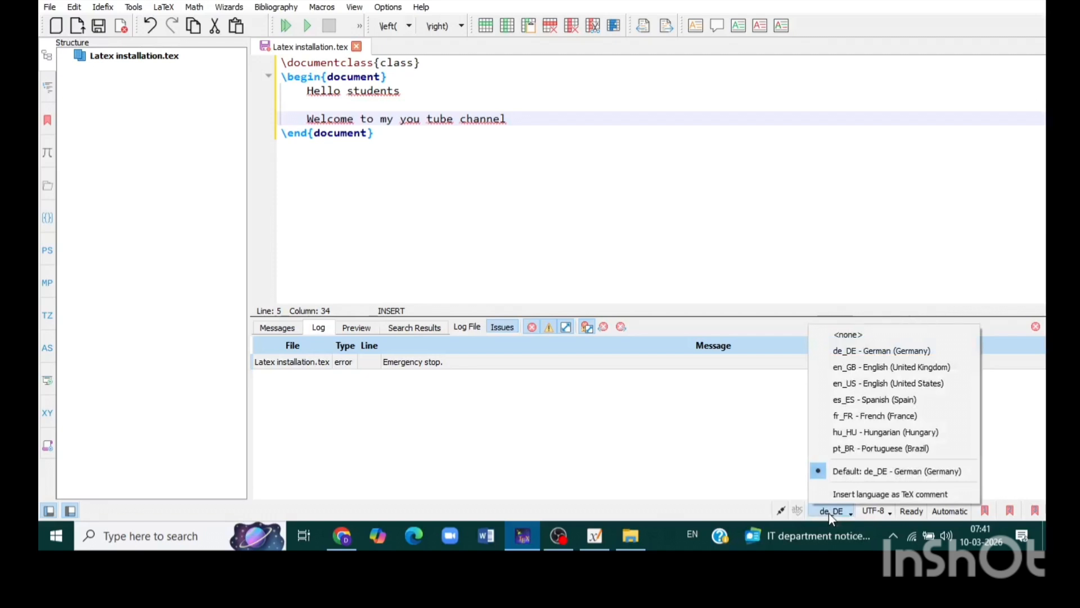
left_click(853, 376)
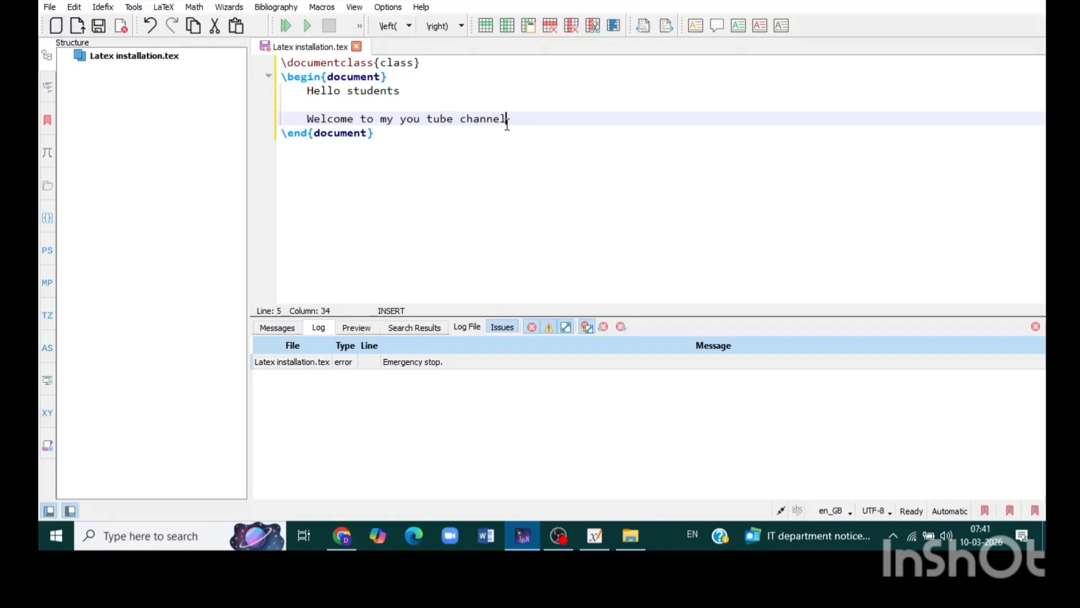
type(".")
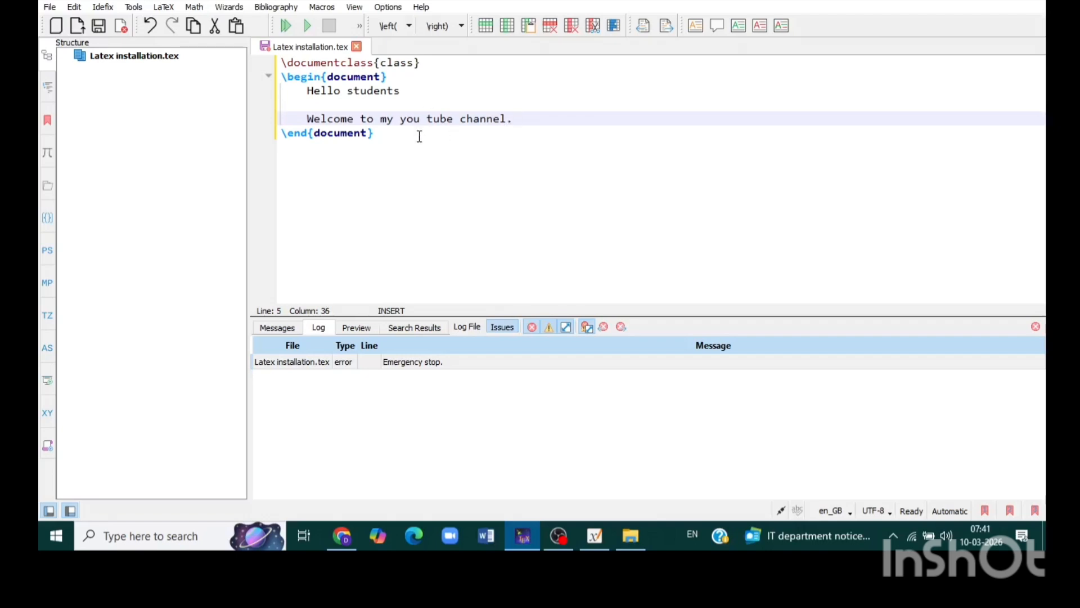
Step: Try building the document, change its document class to article, and build and view it again
left_click(287, 31)
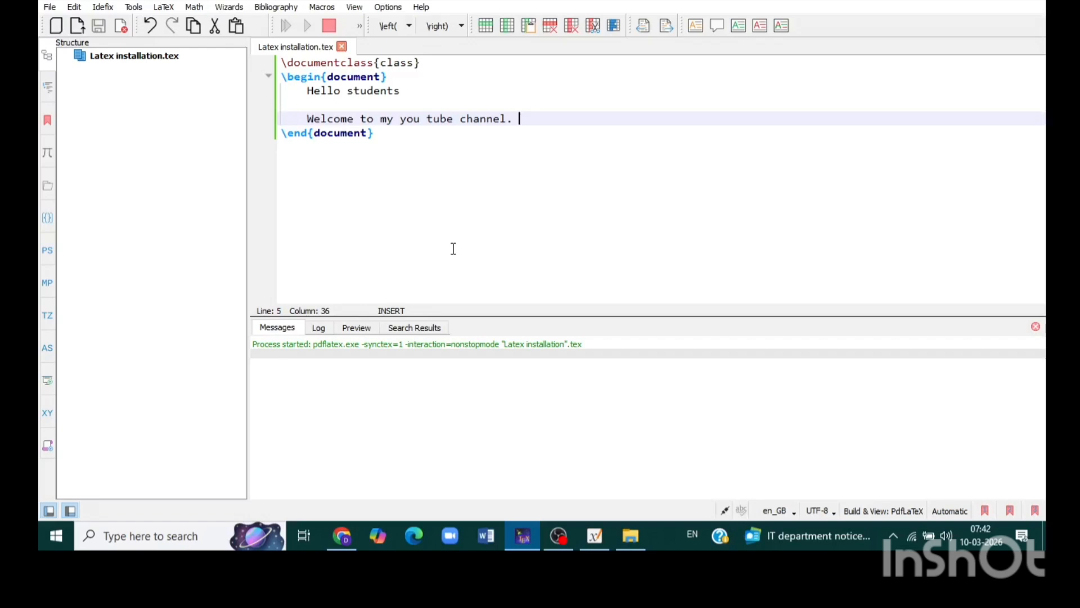
left_click(416, 63)
left_click_drag(415, 63, 379, 63)
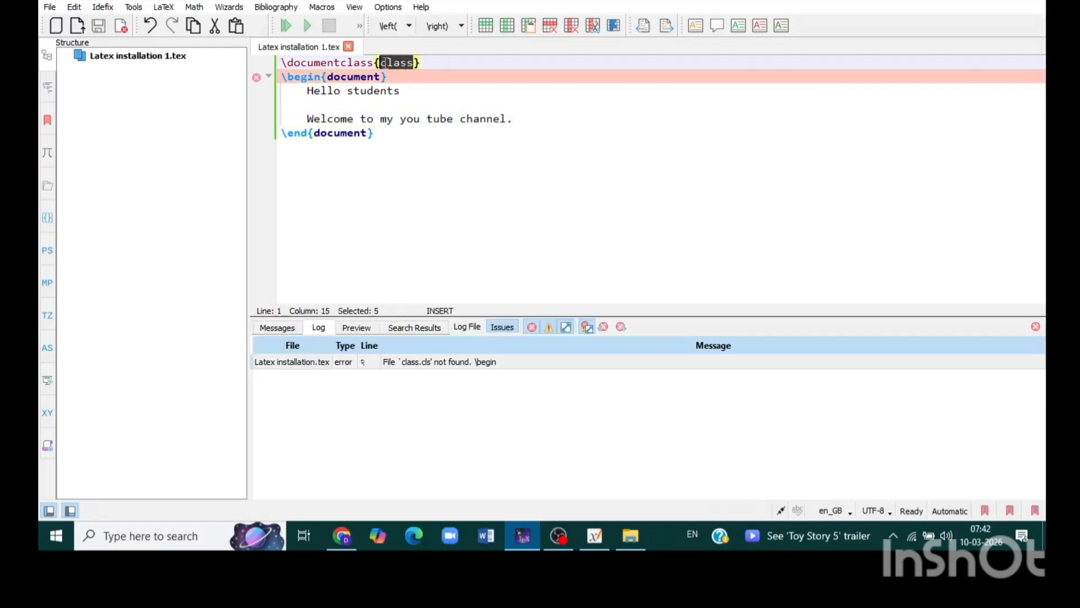
type("article")
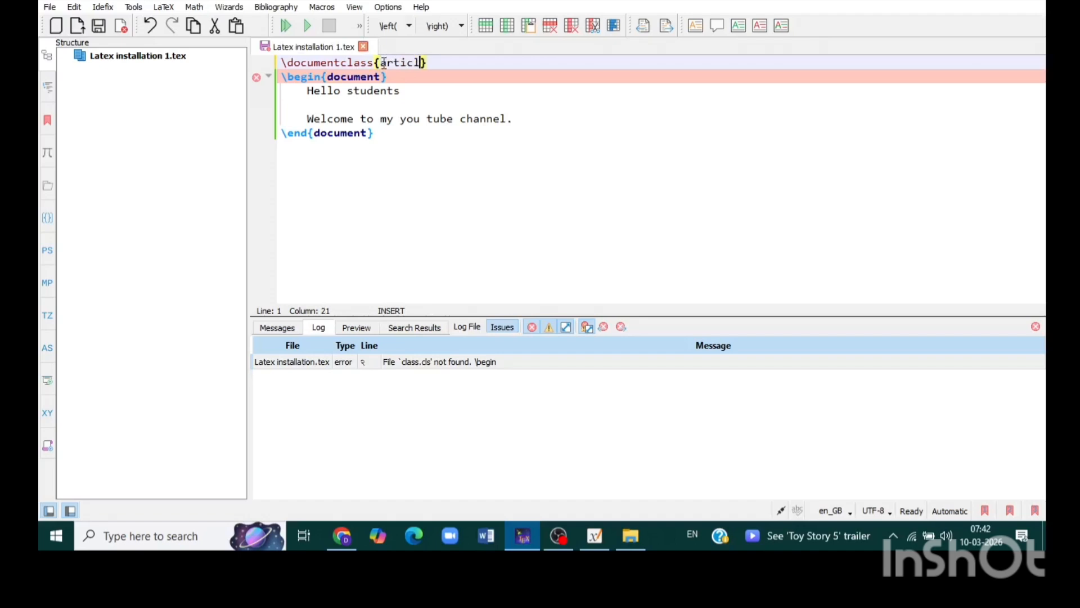
left_click(446, 64)
mouse_move(387, 66)
left_click(285, 27)
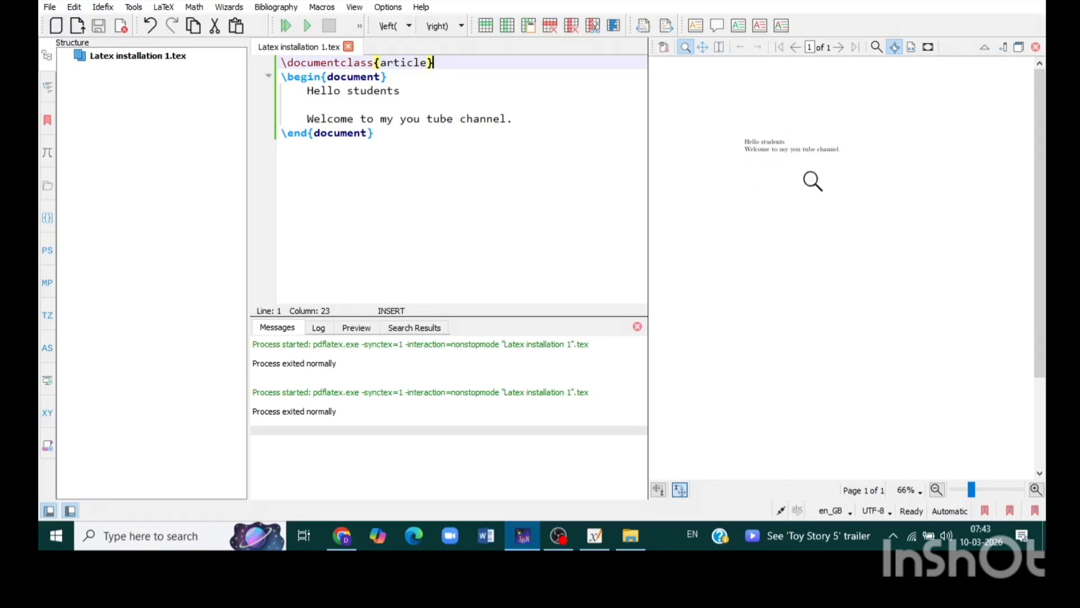
left_click(1006, 46)
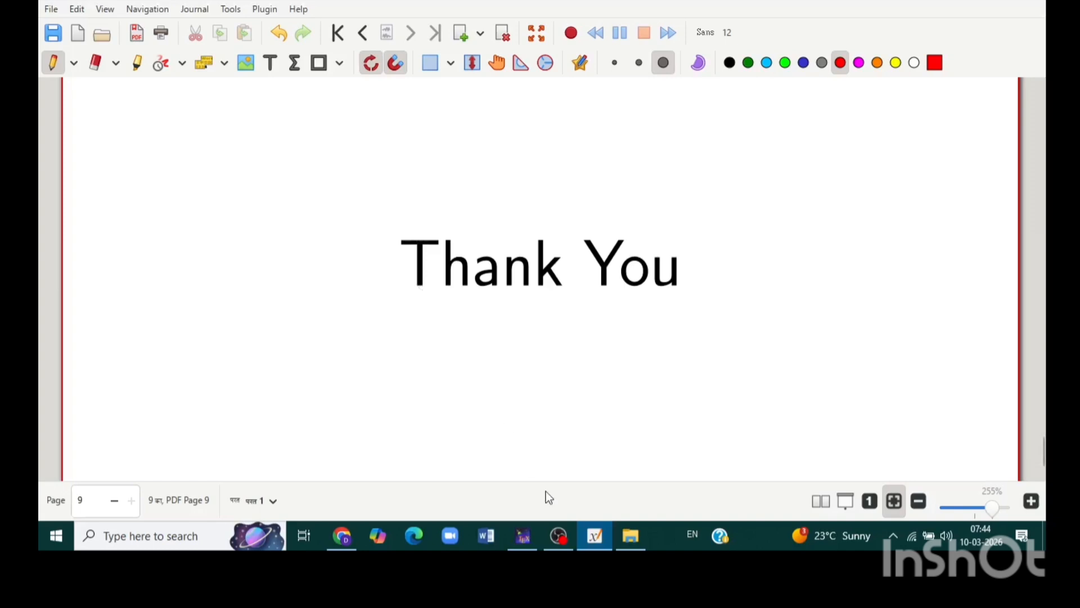
mouse_move(556, 543)
left_click(560, 467)
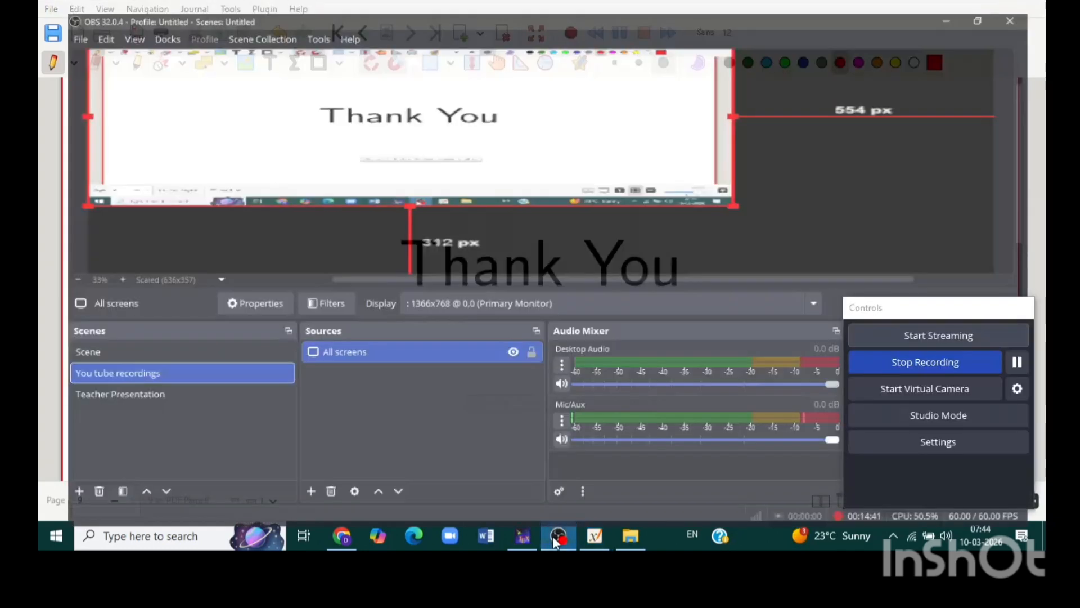